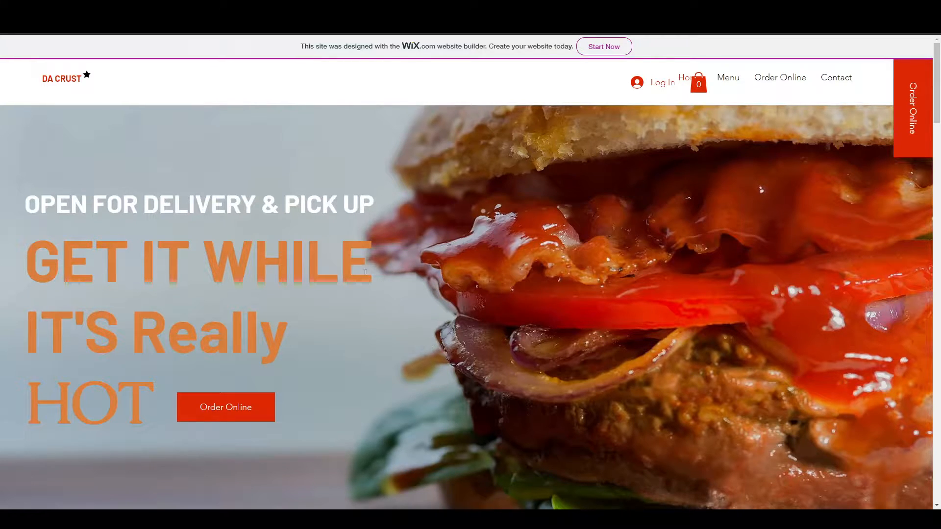
Look through the Da Crust restaurant site's home page, from the hero banner to the contact section and opening hours
scroll(501, 258, "down", 10)
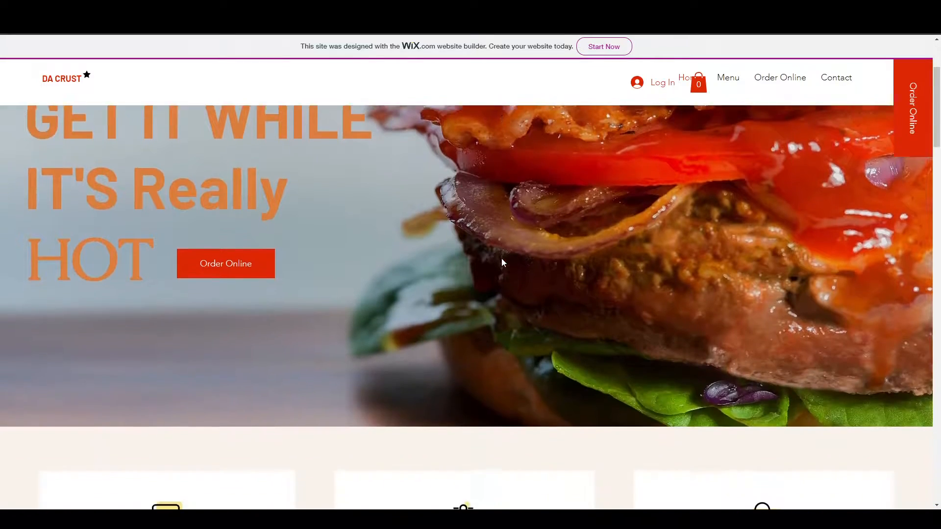
scroll(503, 258, "down", 15)
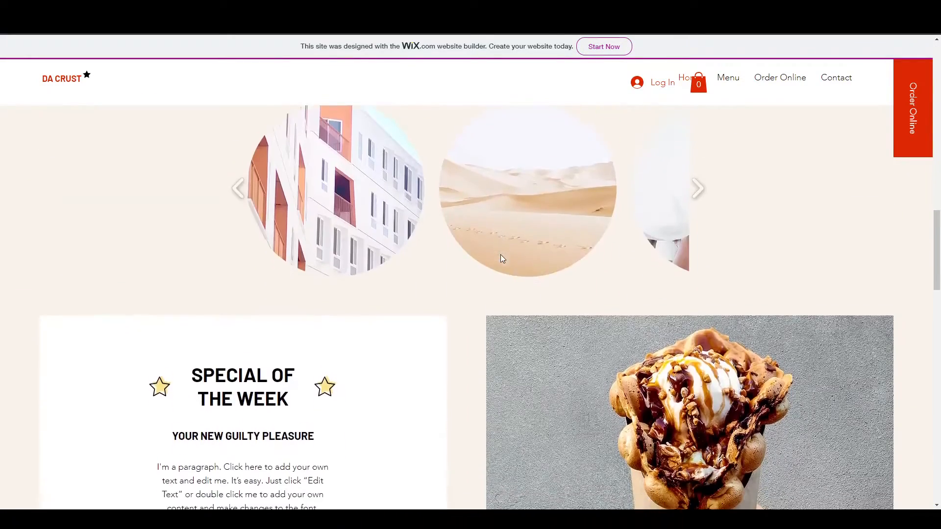
scroll(503, 258, "down", 12)
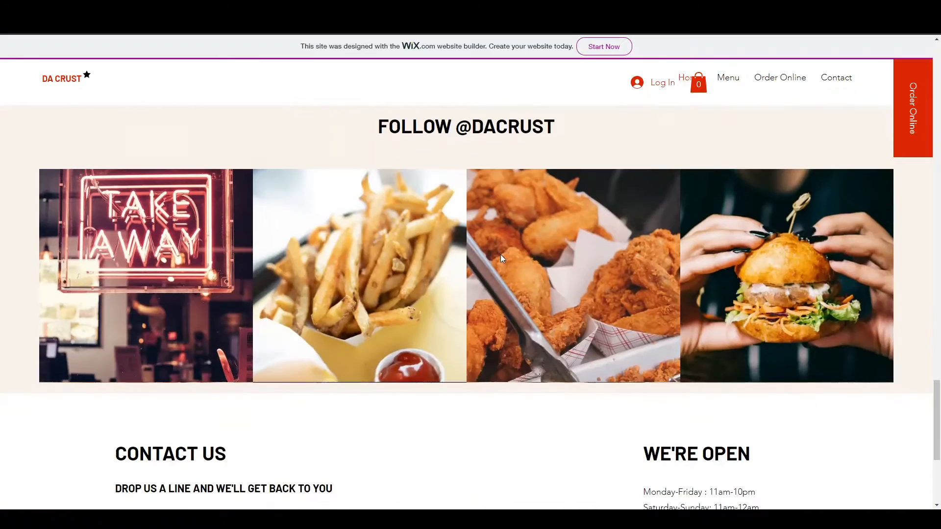
scroll(502, 258, "up", 20)
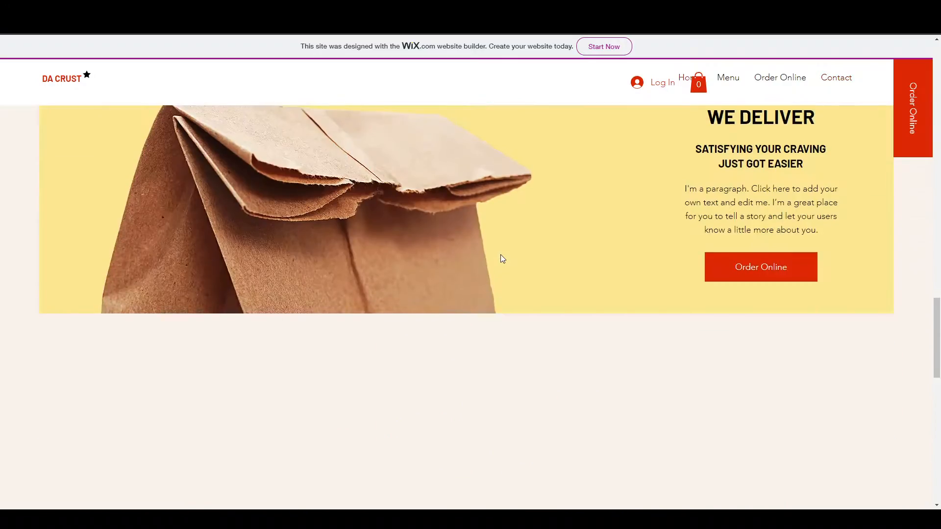
scroll(502, 258, "up", 8)
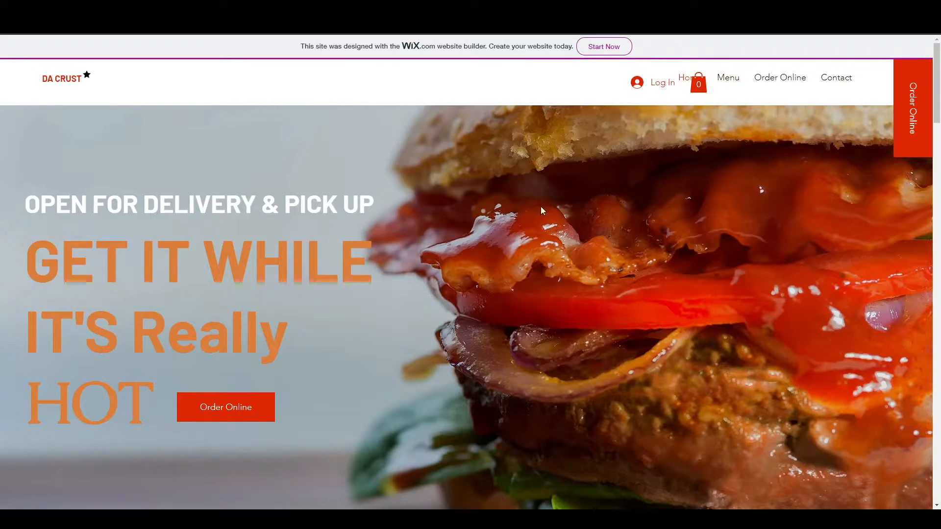
scroll(531, 280, "down", 4)
scroll(532, 282, "down", 3)
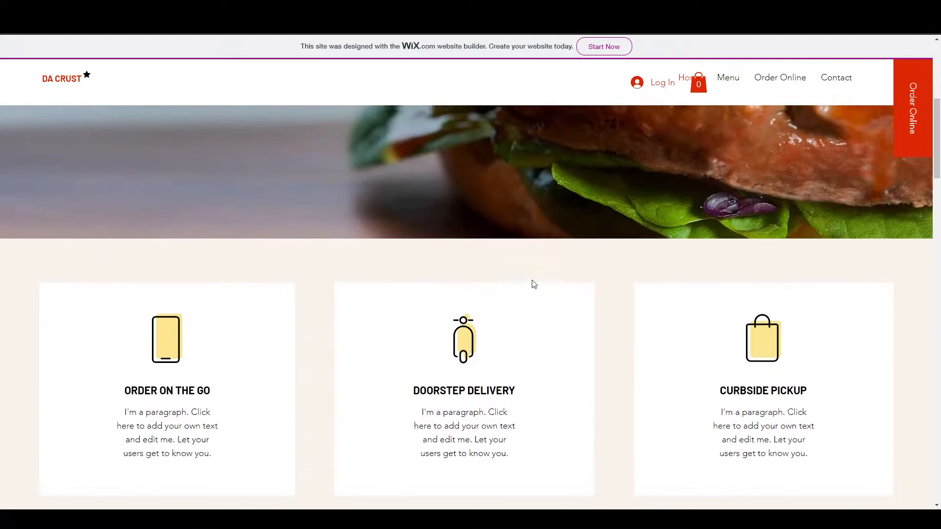
scroll(532, 282, "up", 7)
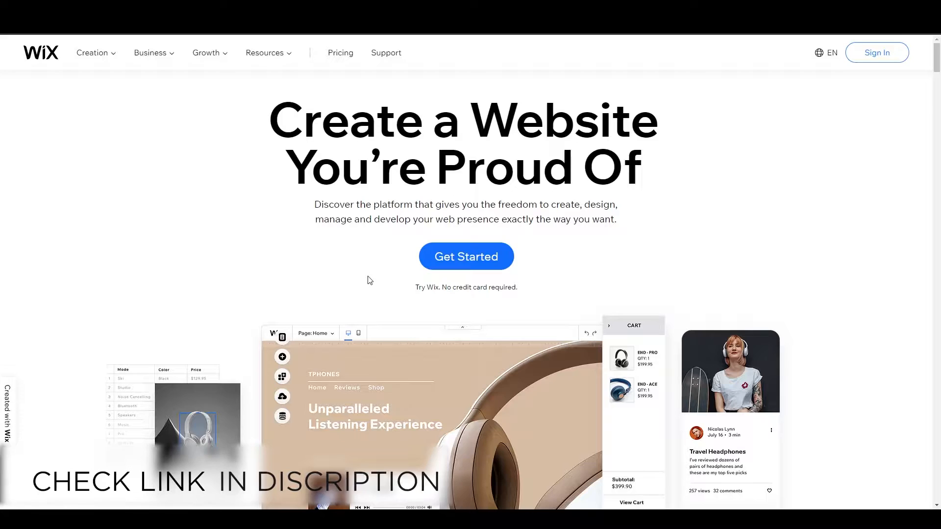
Get started with Wix and create a new site, allowing the blocked popup once
left_click(475, 261)
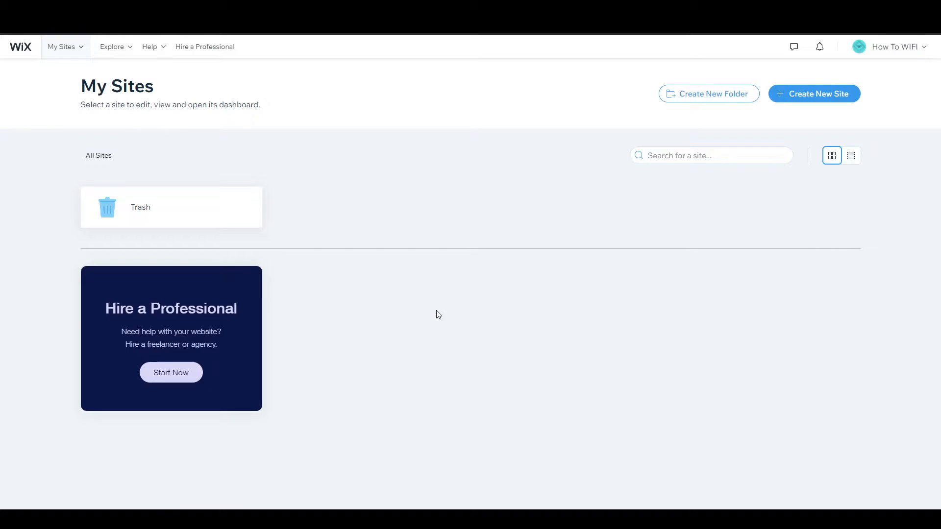
left_click(816, 96)
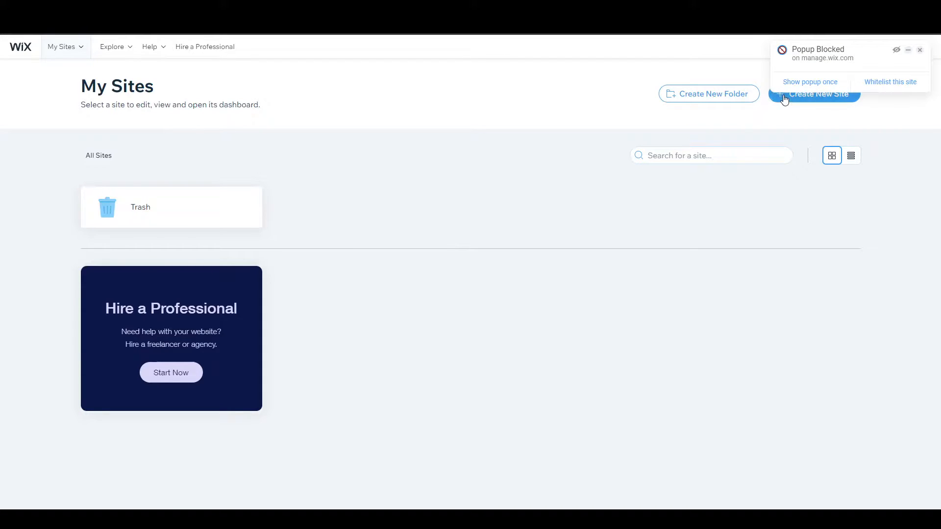
left_click(805, 83)
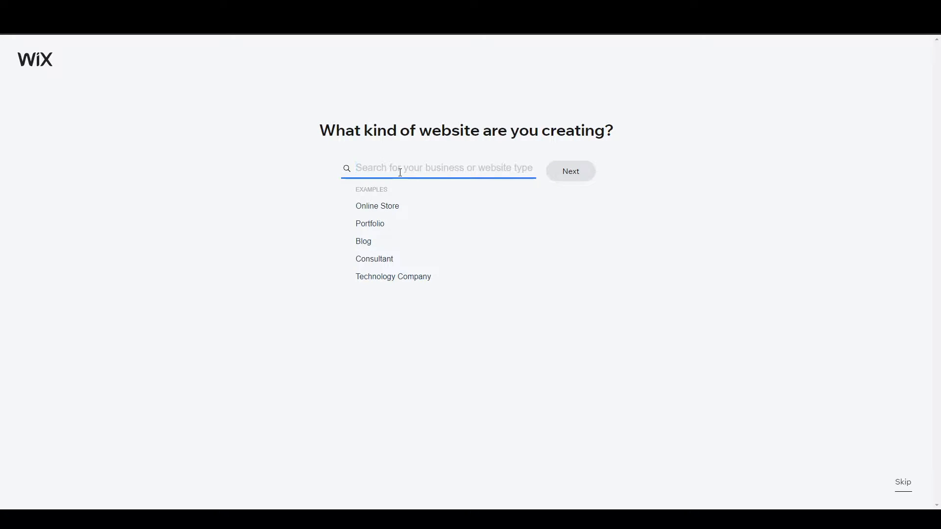
Search the website types for "restu", choose Restaurant as the kind of website and continue
type("restu")
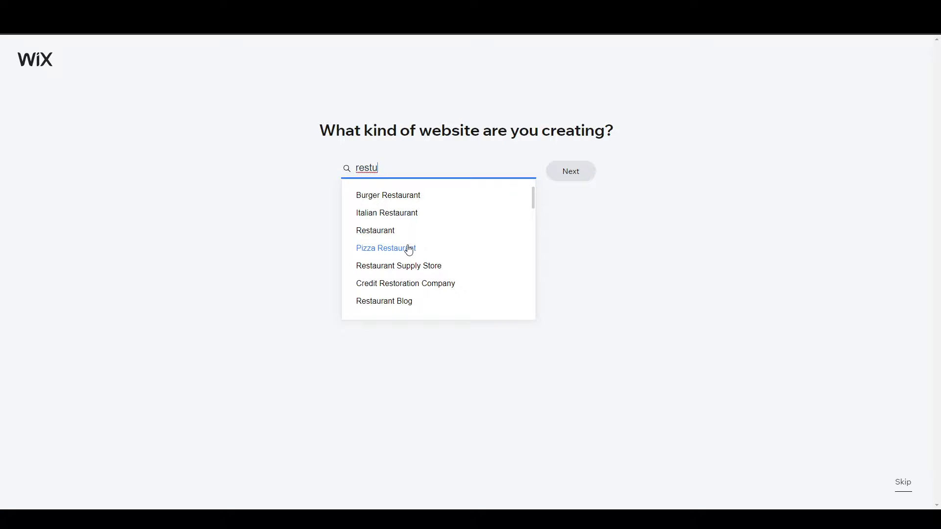
left_click(369, 233)
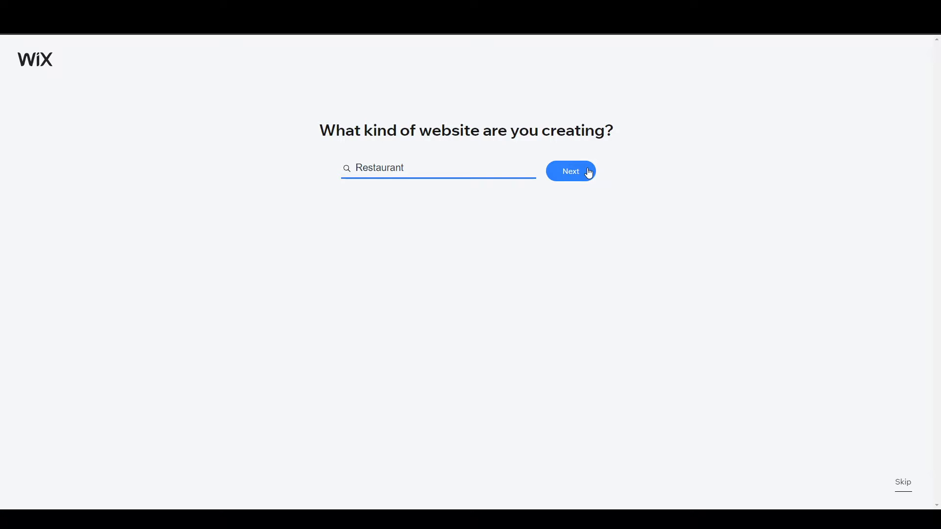
left_click(589, 173)
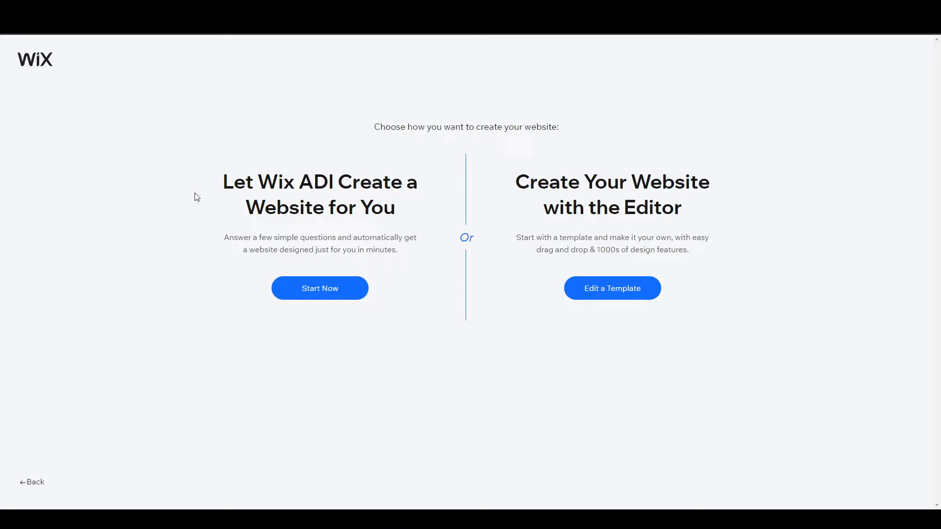
Choose to create the website with the Editor by editing a template instead of using Wix ADI
left_click_drag(224, 175, 254, 178)
left_click(437, 219)
left_click_drag(518, 241, 704, 256)
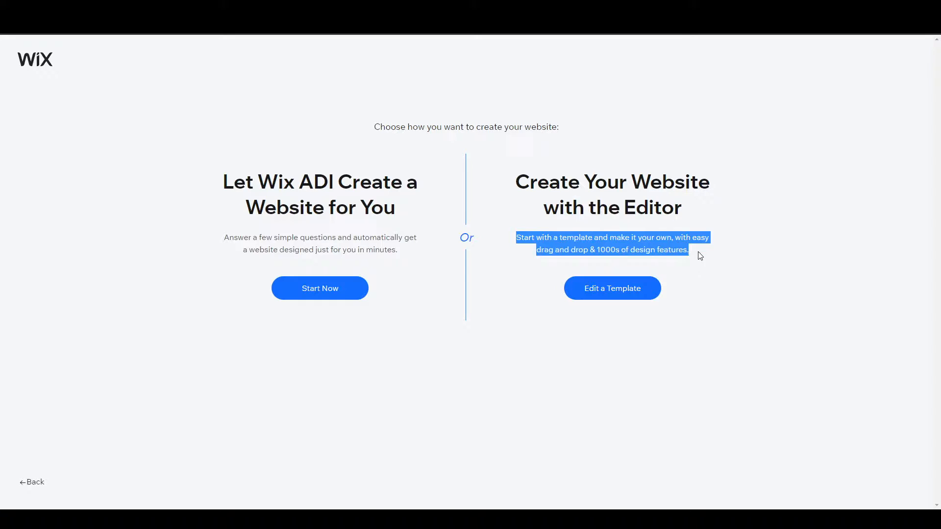
left_click(504, 266)
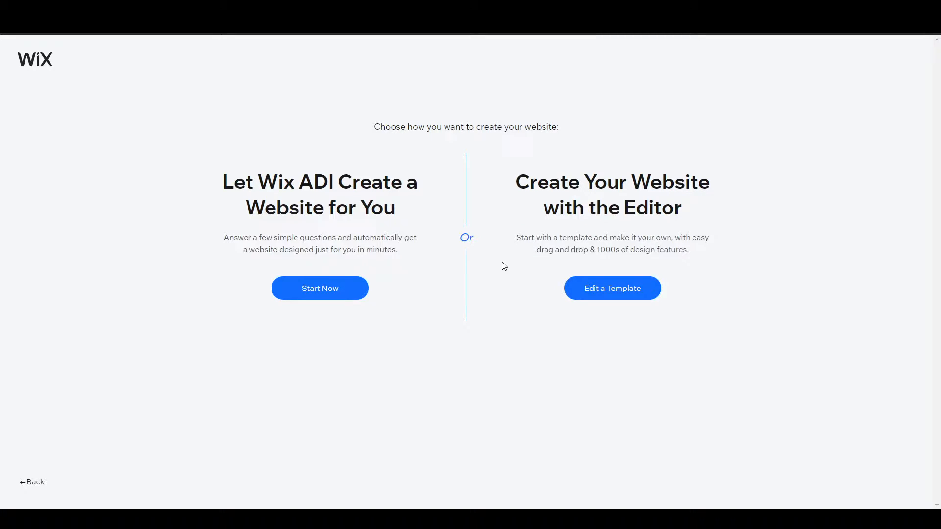
left_click(610, 293)
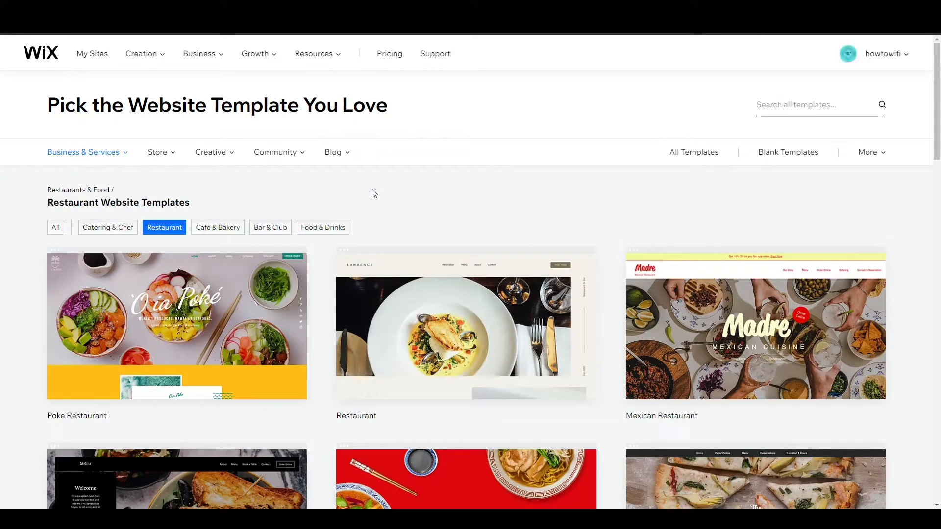
Browse the first page of Restaurant website templates
mouse_move(73, 154)
scroll(5, 289, "down", 3)
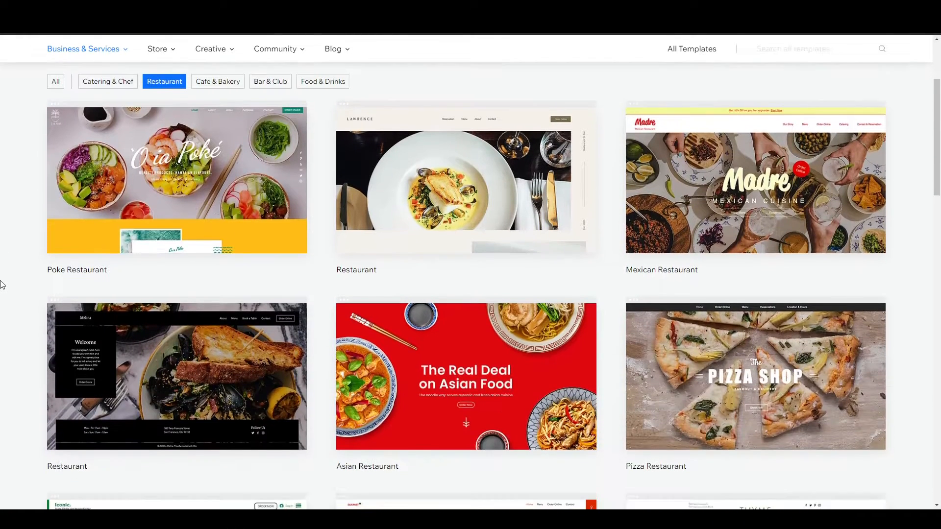
scroll(8, 283, "down", 7)
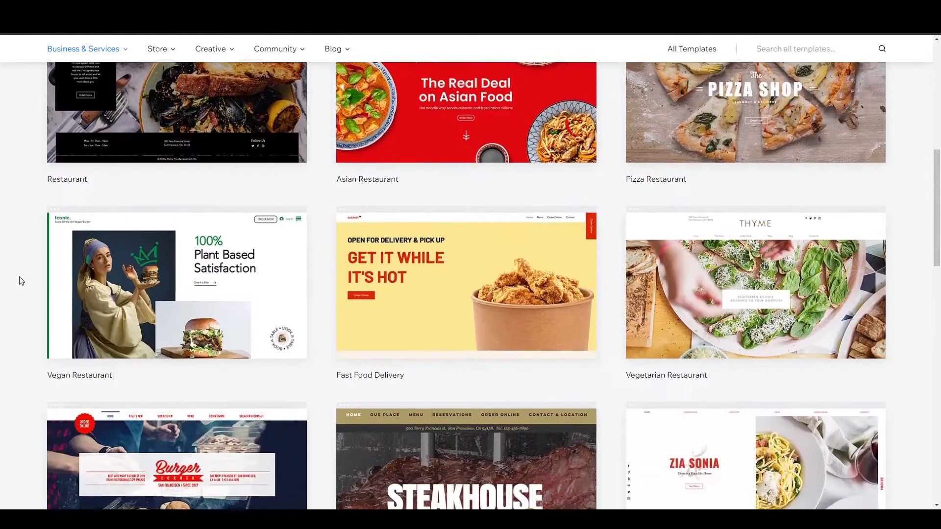
scroll(20, 280, "down", 5)
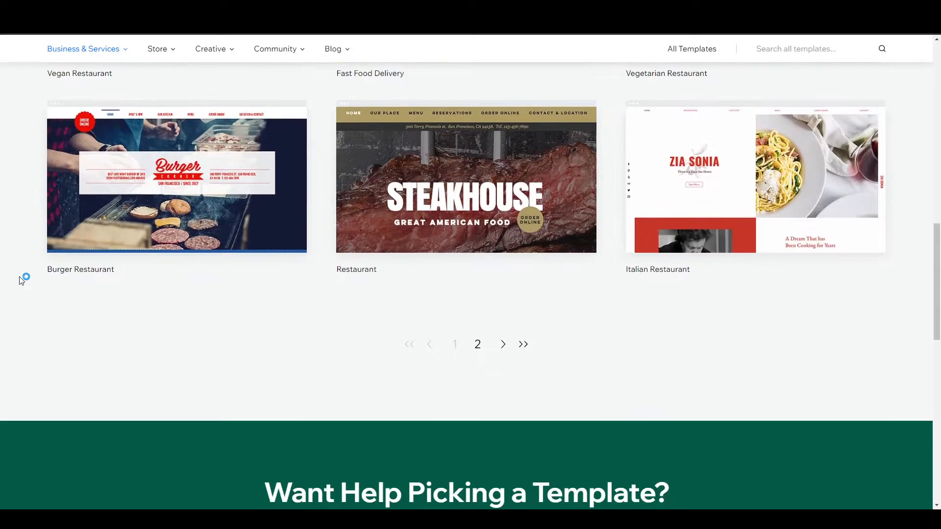
scroll(22, 280, "up", 4)
scroll(22, 280, "up", 5)
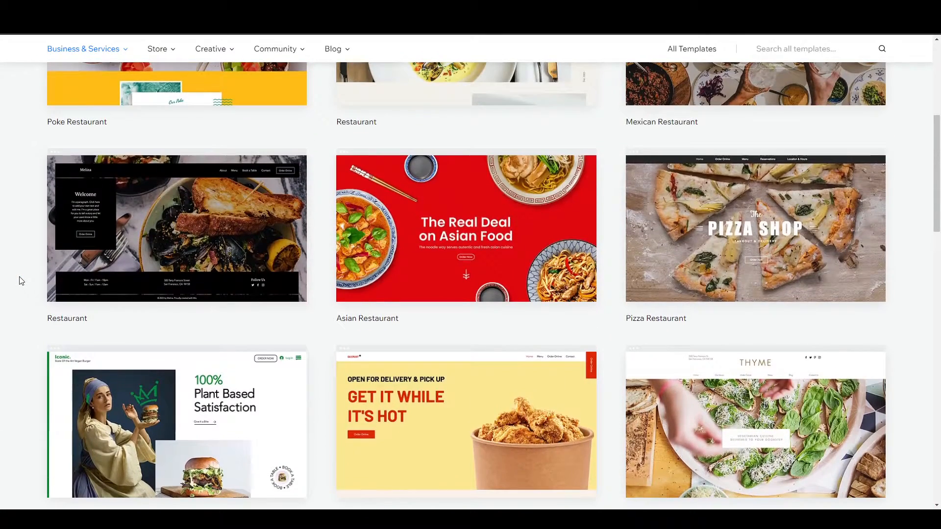
View the full demo of the Asian Restaurant template, look through its home page and close the demo
mouse_move(431, 273)
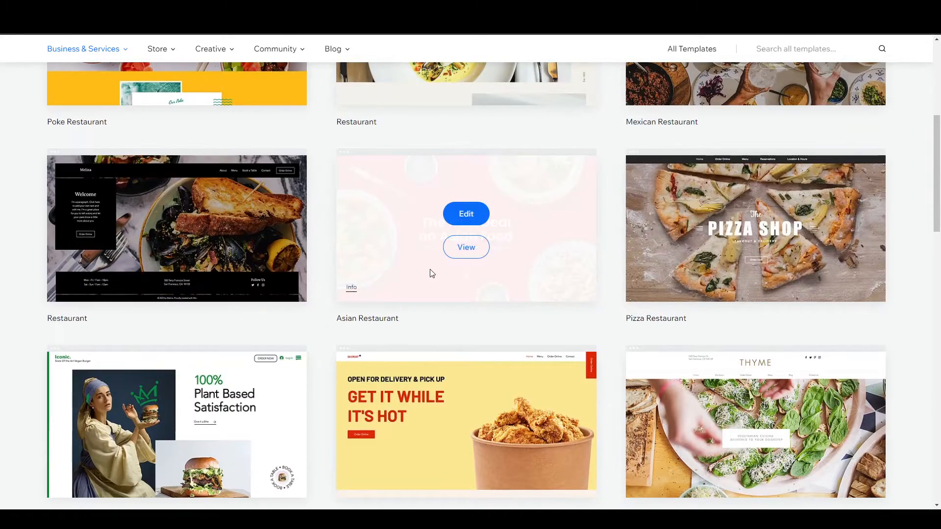
left_click(466, 247)
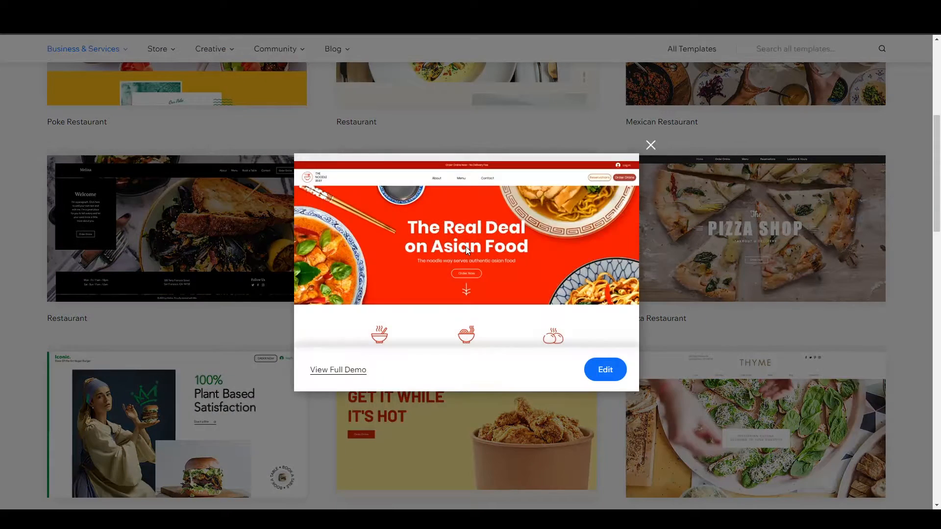
left_click(338, 370)
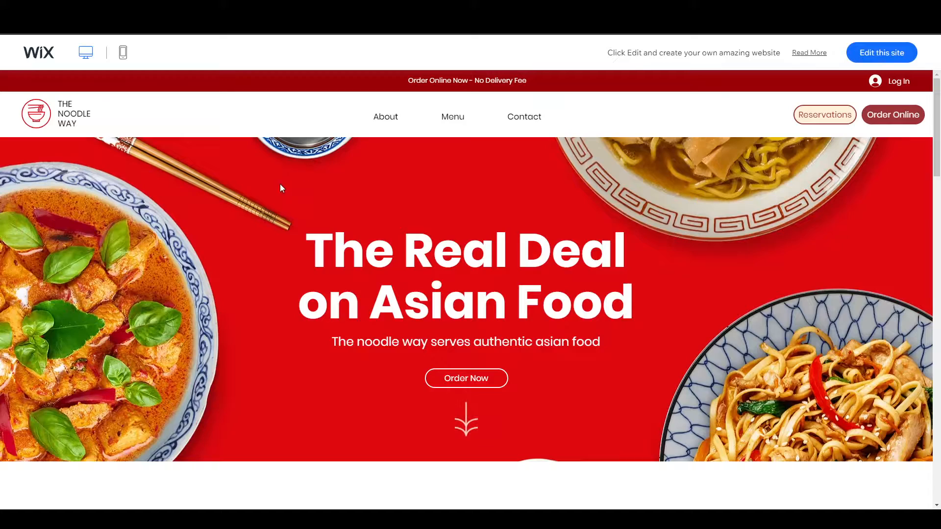
scroll(303, 218, "down", 3)
scroll(303, 219, "down", 10)
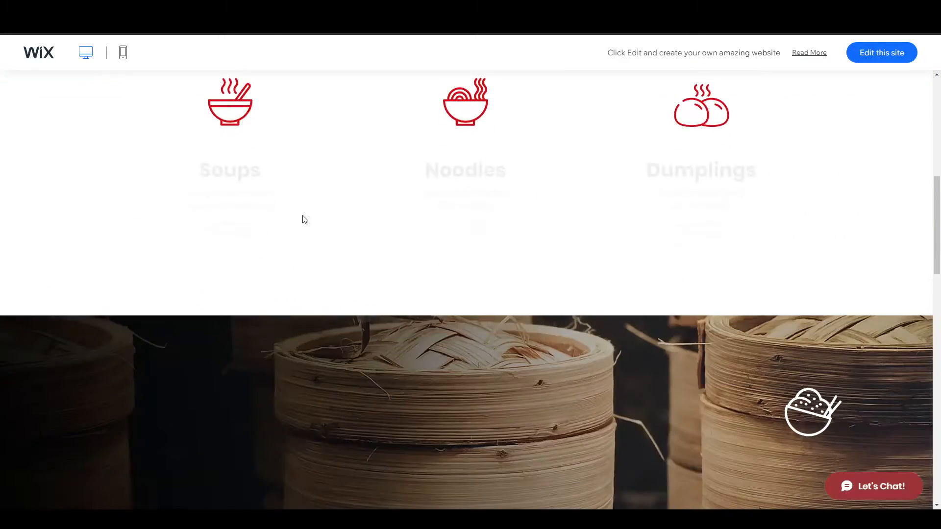
scroll(303, 219, "down", 15)
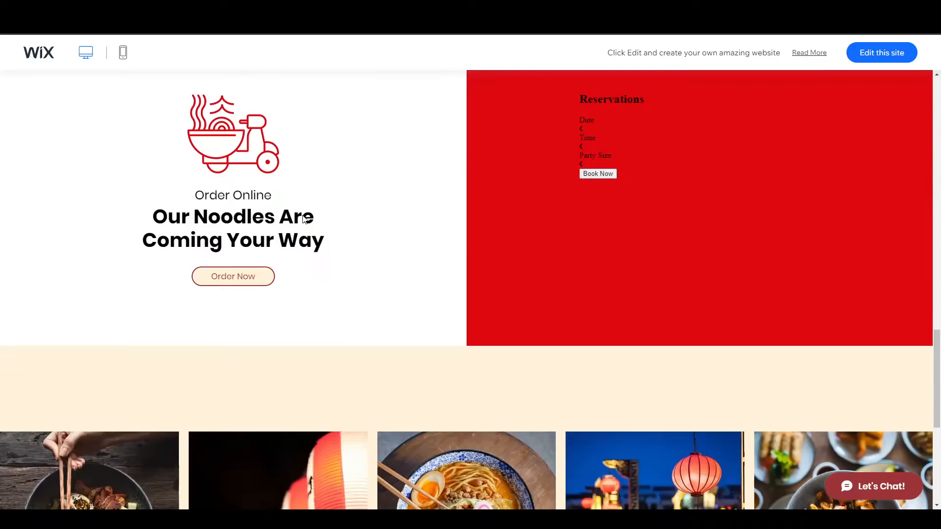
scroll(303, 219, "up", 20)
scroll(304, 219, "up", 9)
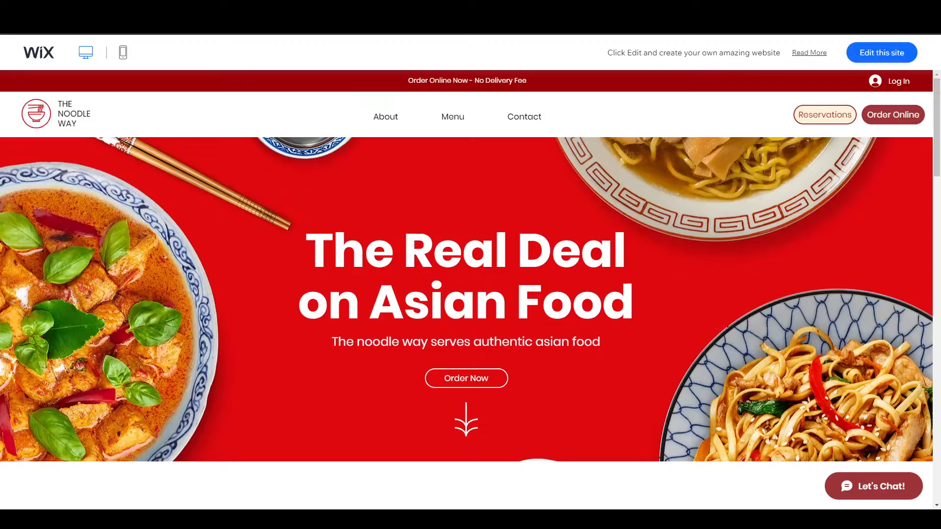
key("ctrl+w")
View the full demo of the Fast Food Delivery template and look through its desktop home page
scroll(471, 309, "down", 2)
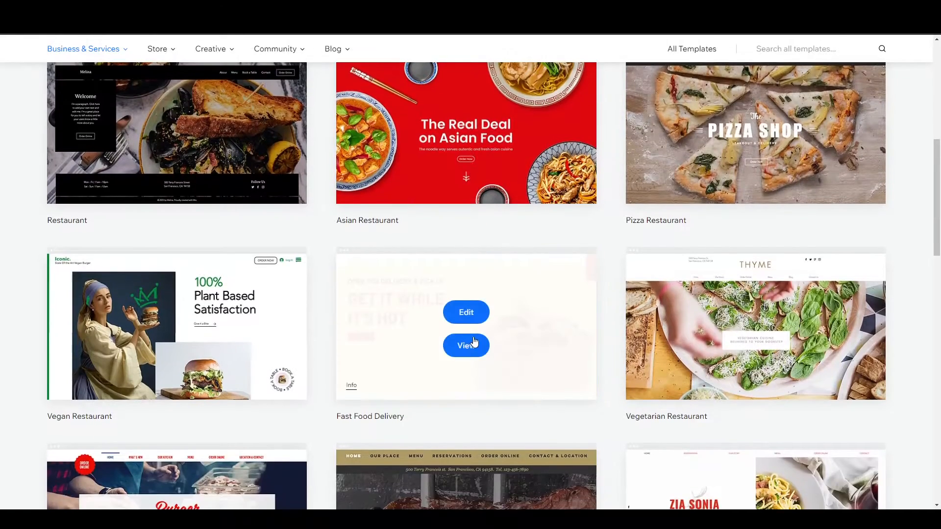
left_click(474, 342)
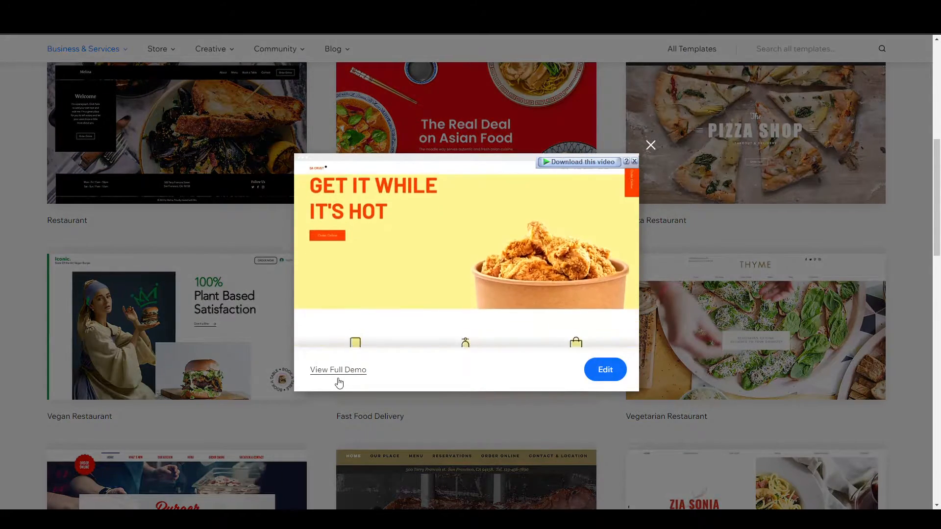
left_click(338, 372)
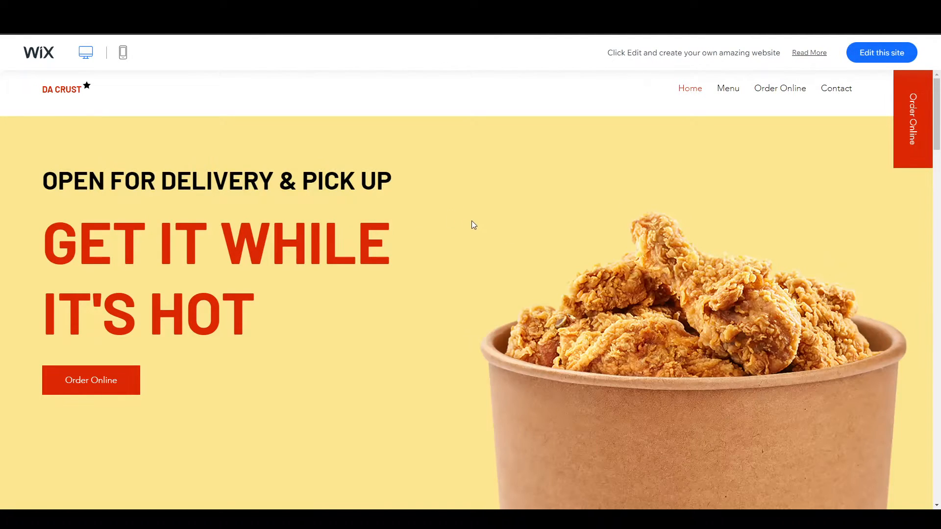
scroll(472, 220, "down", 8)
scroll(472, 220, "up", 8)
scroll(472, 223, "down", 5)
scroll(471, 223, "up", 5)
scroll(545, 160, "down", 10)
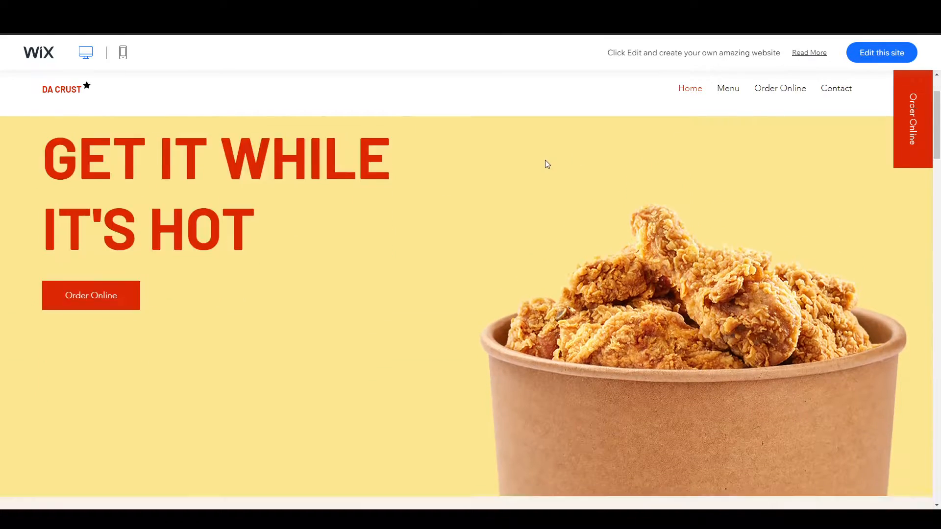
scroll(279, 211, "down", 2)
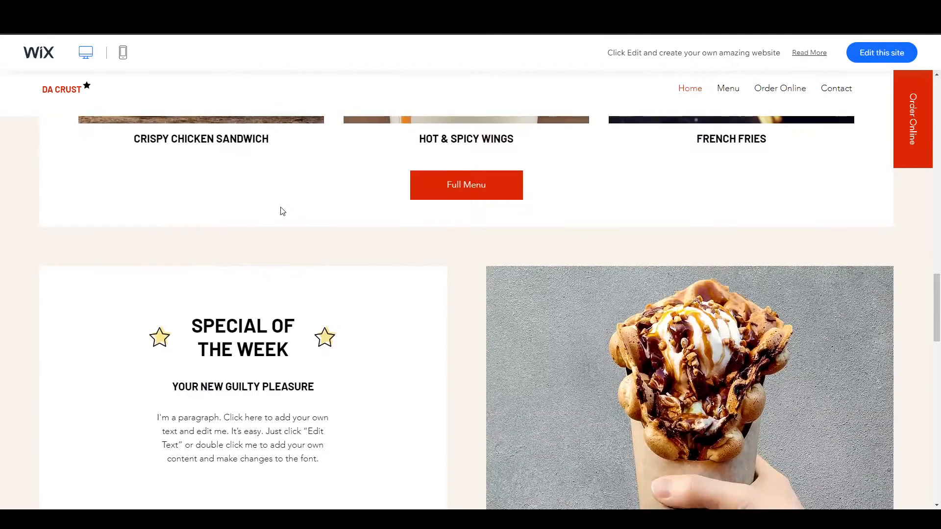
scroll(426, 301, "up", 3)
scroll(384, 334, "down", 3)
scroll(336, 322, "up", 10)
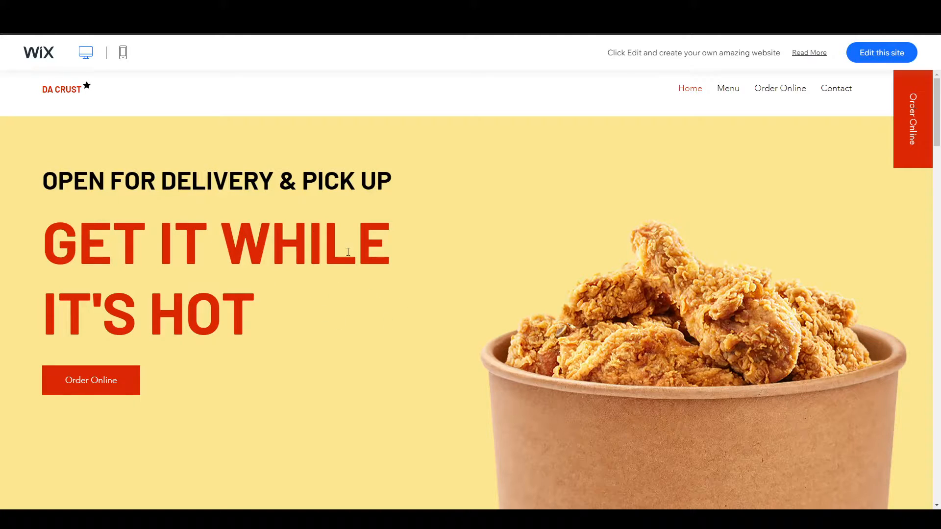
Switch the Fast Food Delivery demo to the mobile view and look through the page
left_click(123, 52)
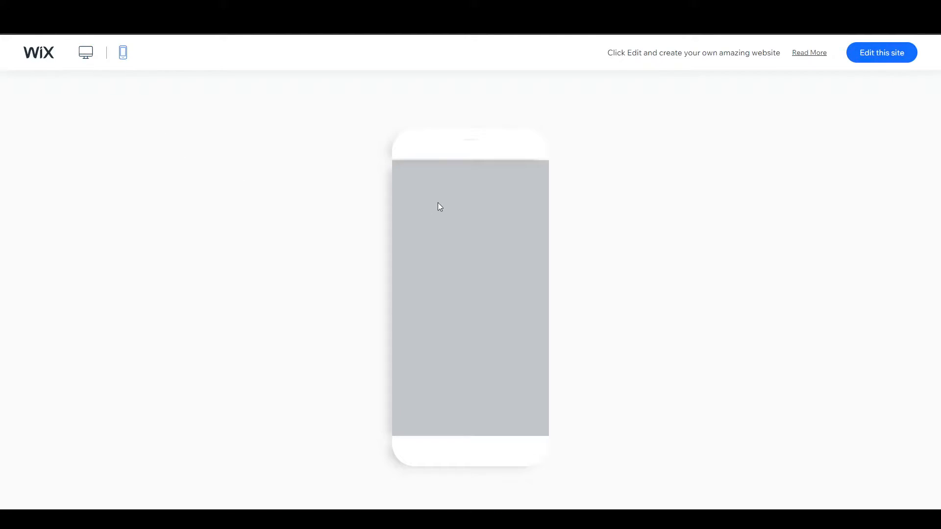
scroll(456, 266, "down", 1)
scroll(457, 266, "up", 1)
scroll(456, 269, "down", 10)
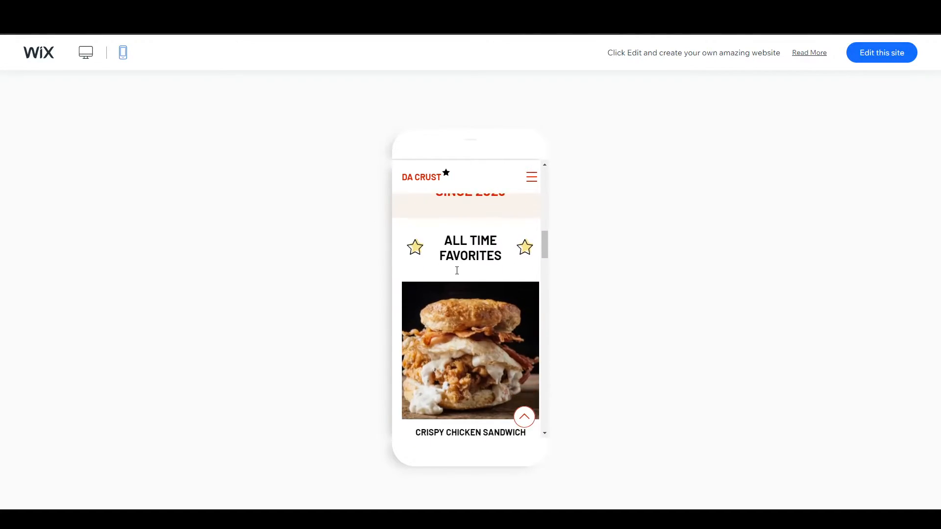
scroll(456, 269, "down", 2)
scroll(456, 270, "up", 12)
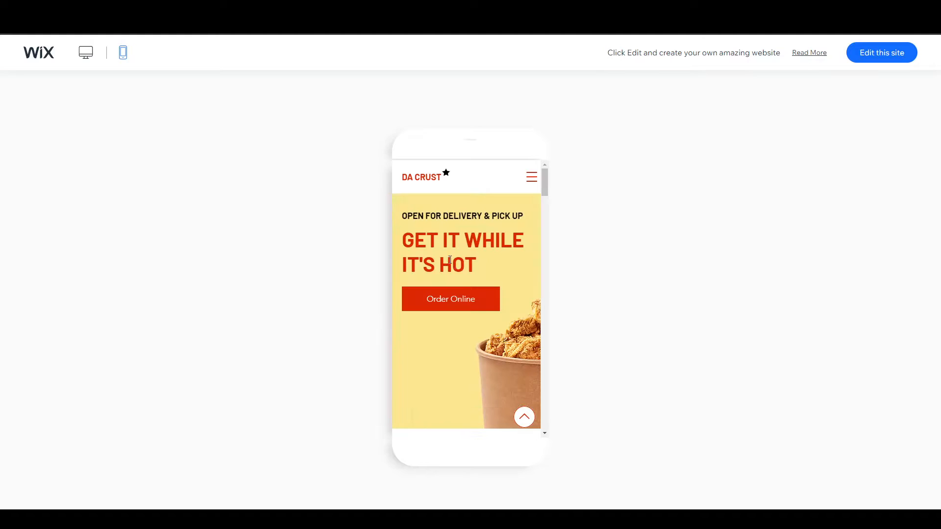
Finish looking through the mobile demo, open the Fast Food Delivery template for editing and look over its hero strip
scroll(455, 252, "down", 14)
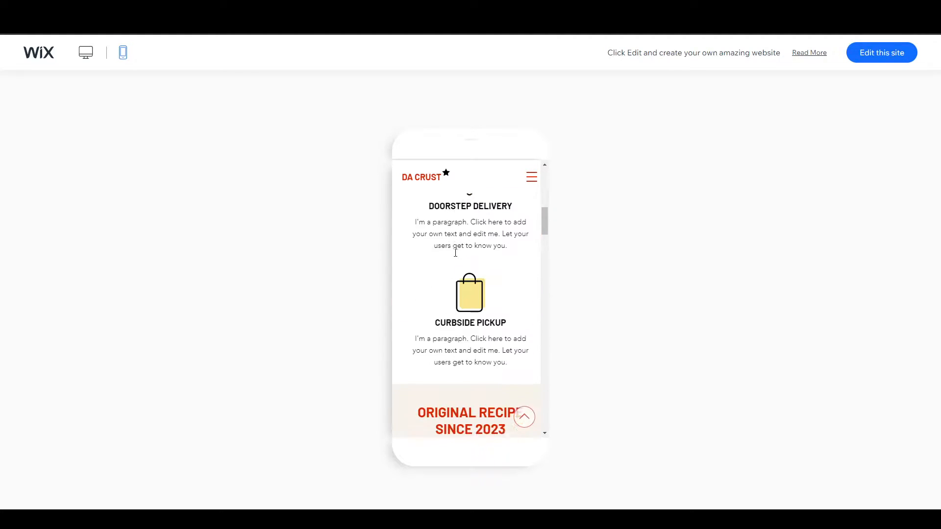
scroll(456, 256, "down", 4)
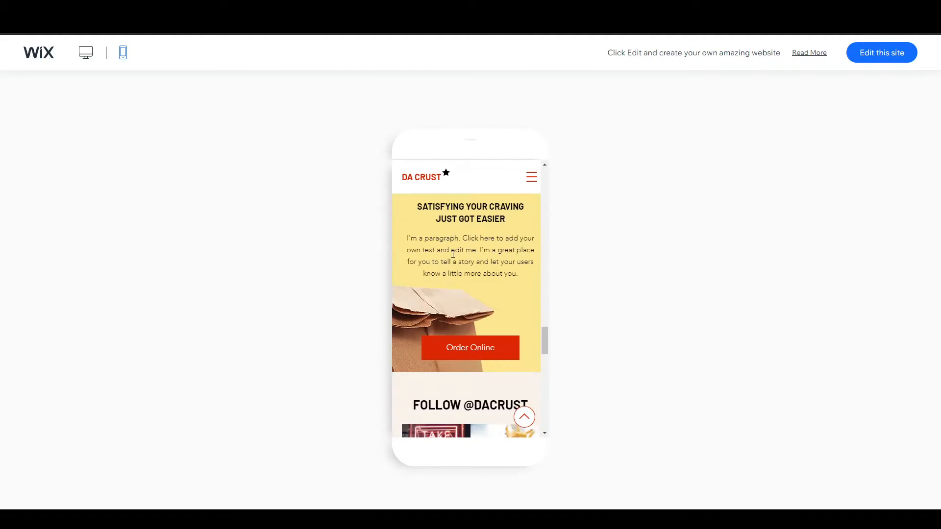
left_click(870, 60)
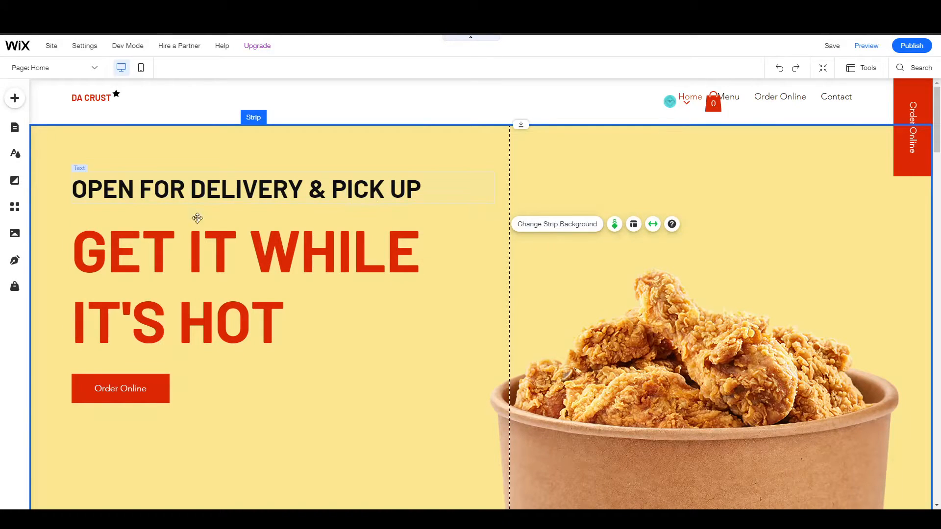
scroll(424, 277, "down", 3)
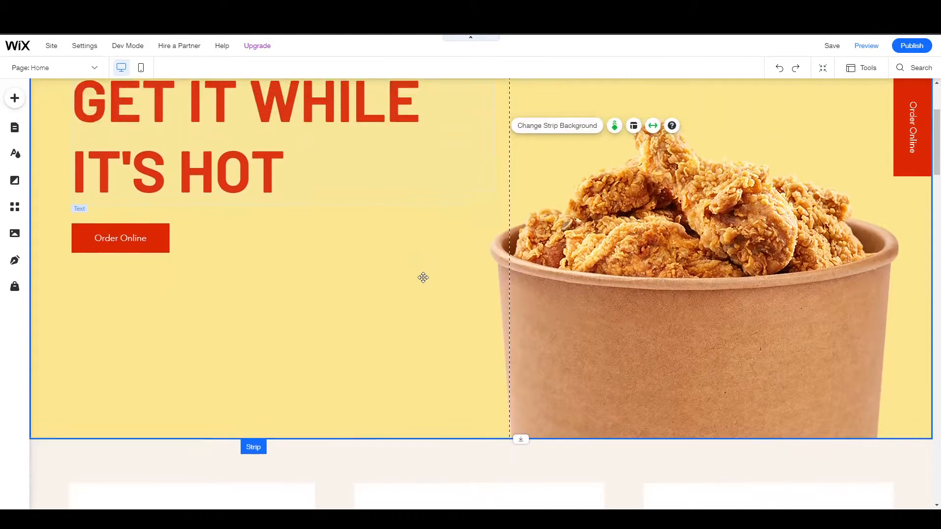
scroll(422, 275, "up", 3)
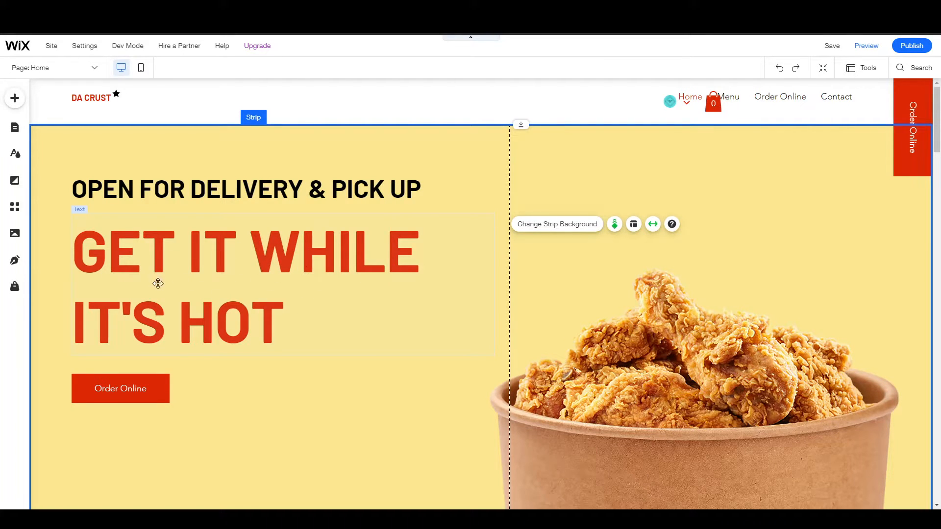
Insert the word "Really" before "HOT" in the hero heading so it reads "GET IT WHILE IT'S Really HOT"
double_click(229, 286)
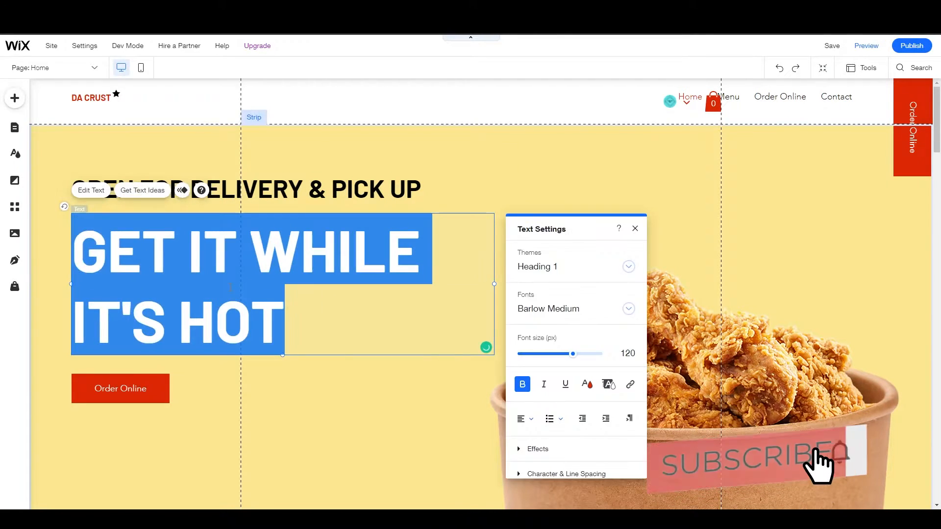
left_click(328, 319)
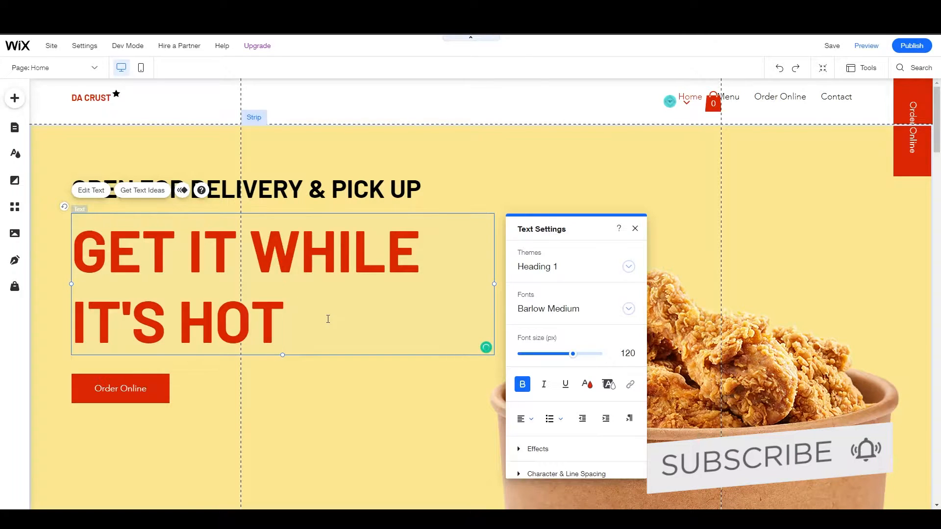
key("shift+Left")
left_click_drag(253, 321, 216, 319)
left_click(177, 317)
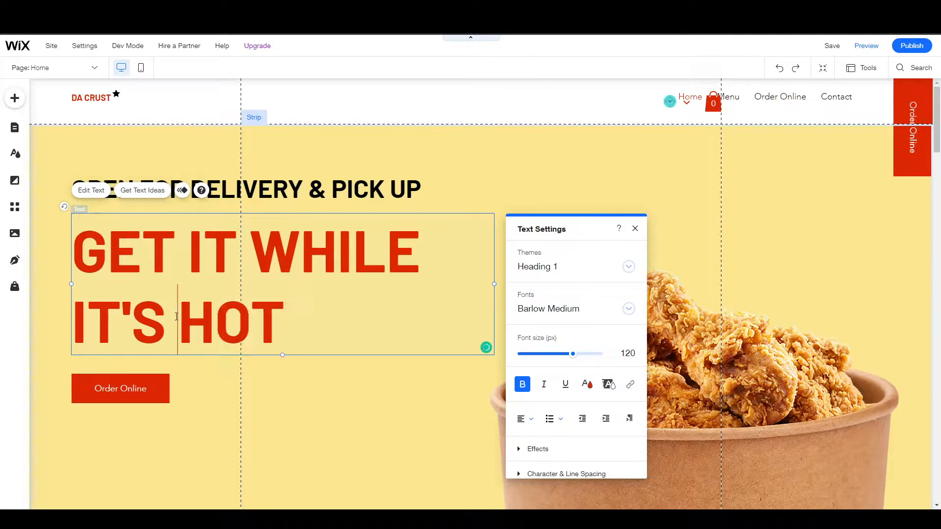
type("Rea")
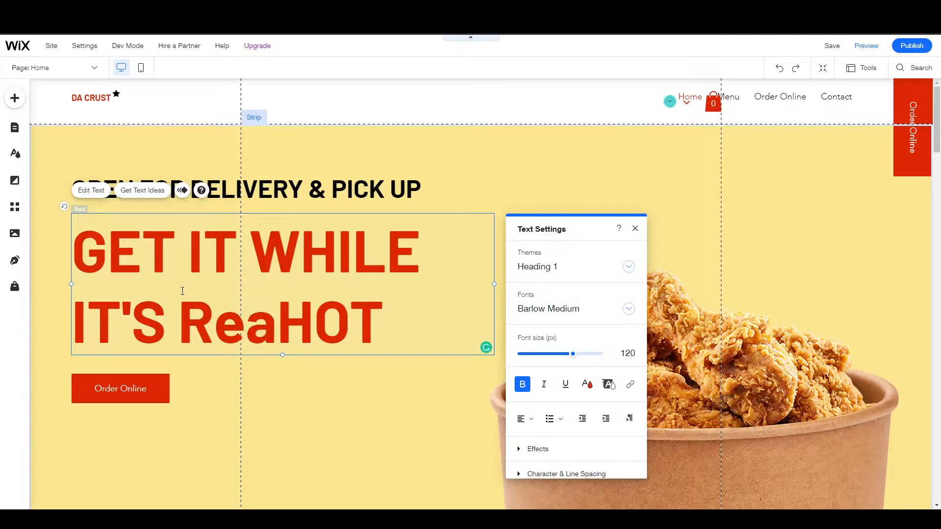
type("lly")
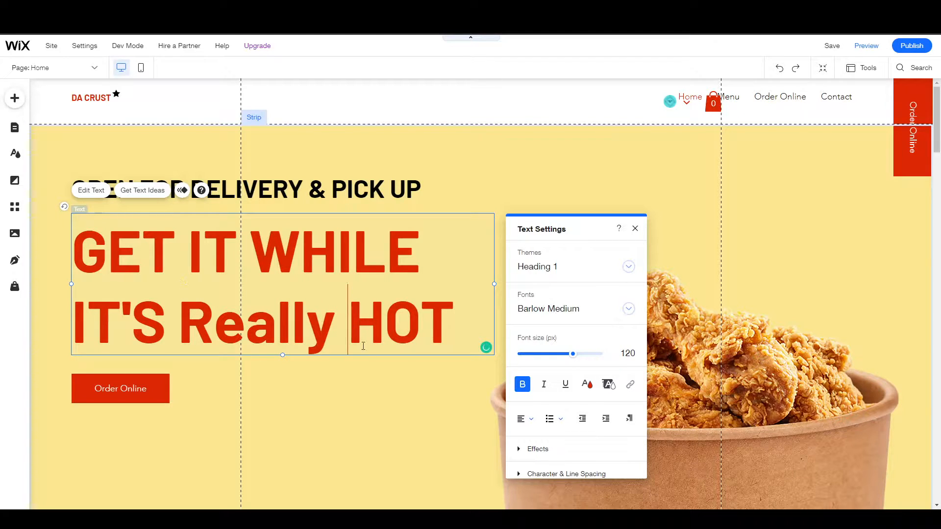
Set the font of the word "HOT" in the hero heading to Caudex
left_click(629, 309)
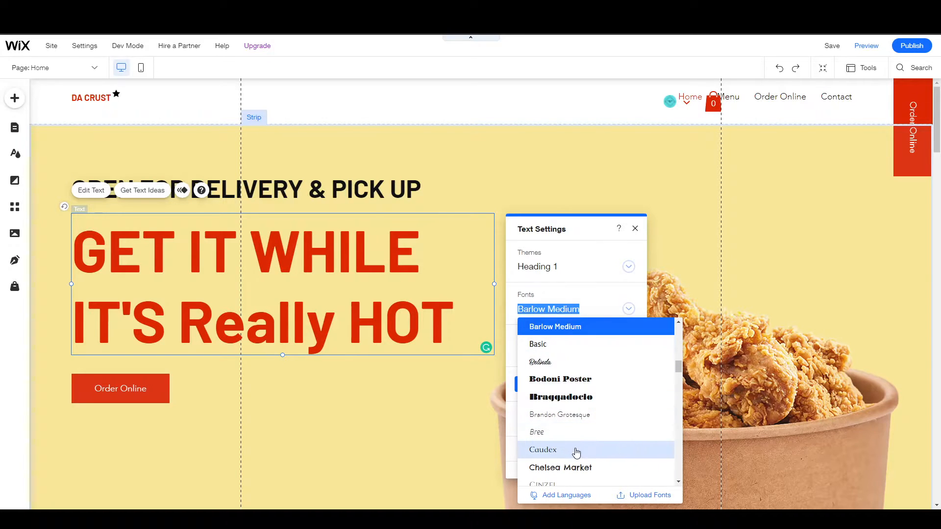
left_click(536, 454)
left_click_drag(454, 324, 349, 326)
left_click(584, 308)
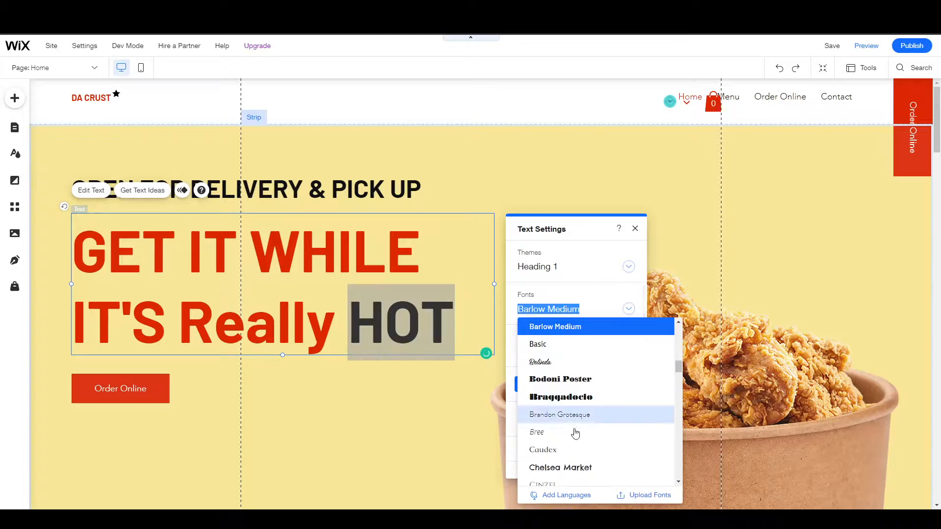
left_click(561, 455)
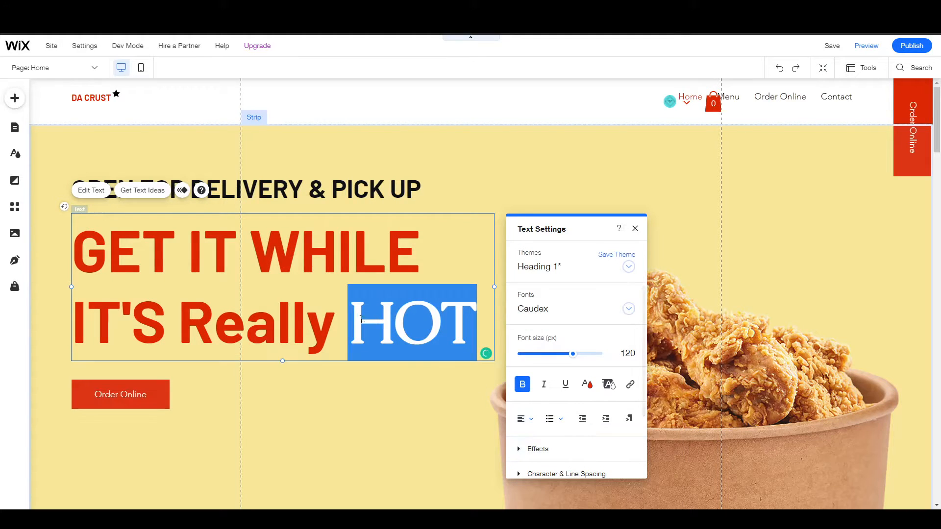
left_click(250, 312)
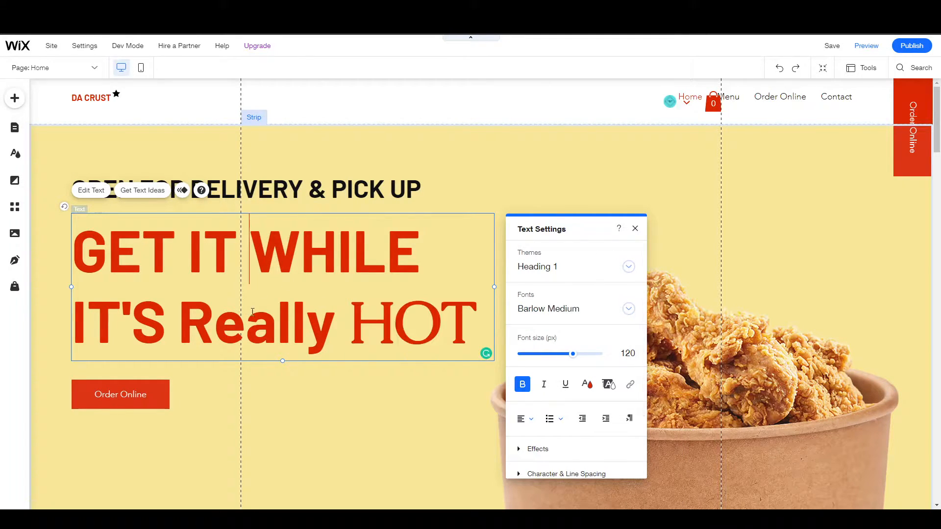
Move the hero strip's Order Online button slightly to the right and down below the heading
scroll(233, 345, "down", 1)
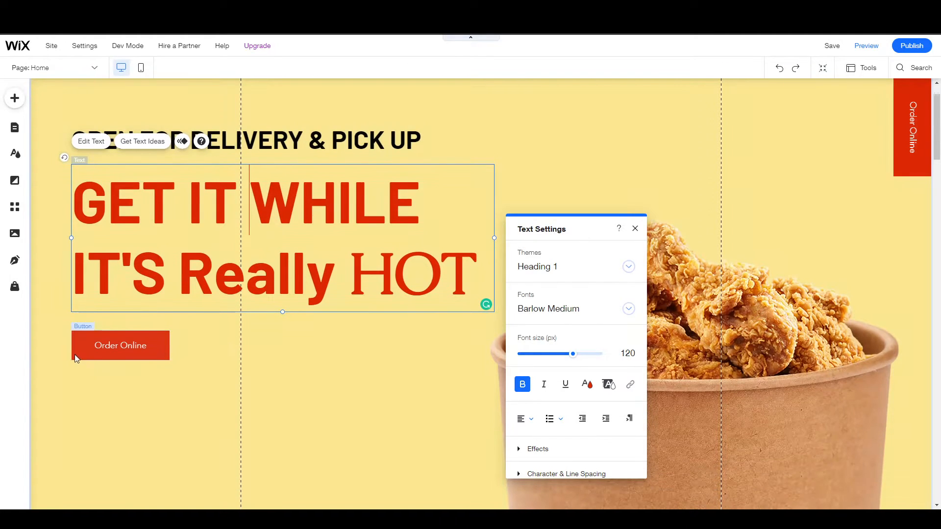
left_click(75, 355)
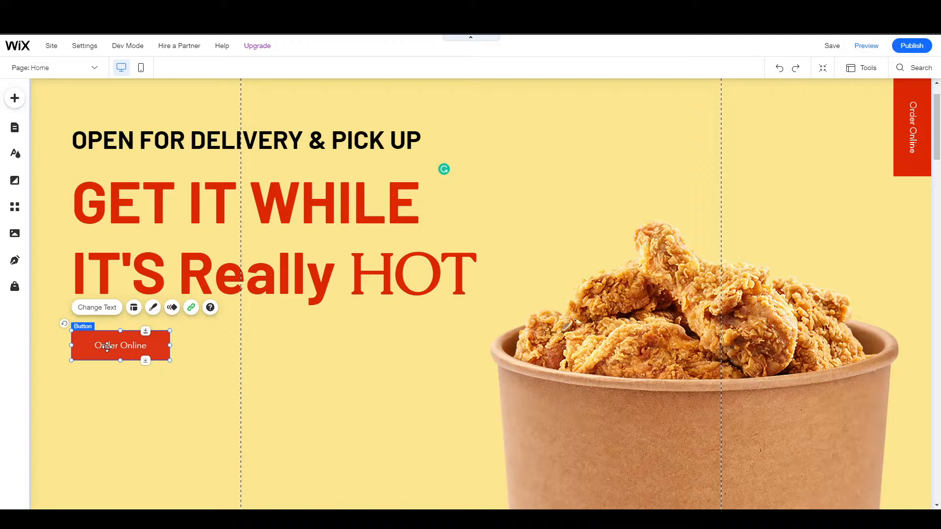
left_click_drag(107, 346, 131, 354)
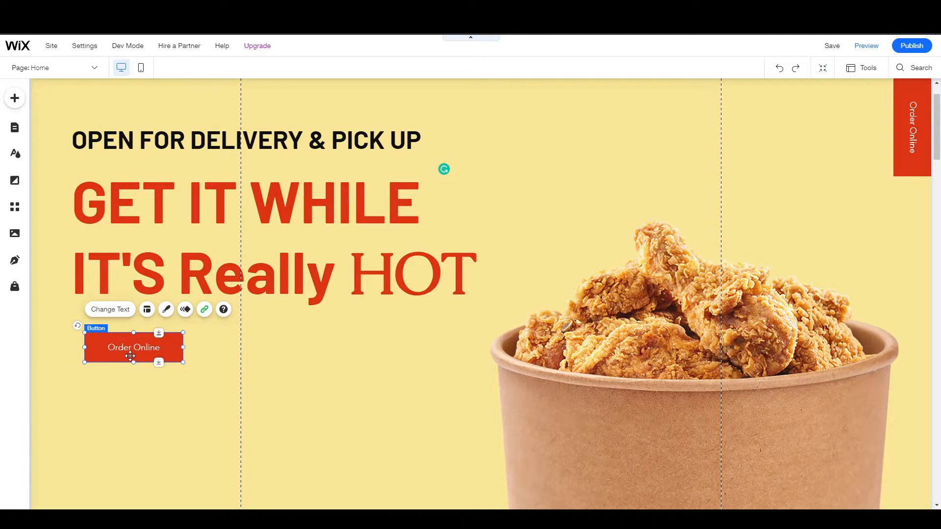
Browse the button designs and apply the pink SALE preset to the hero strip's Order Online button
left_click(166, 310)
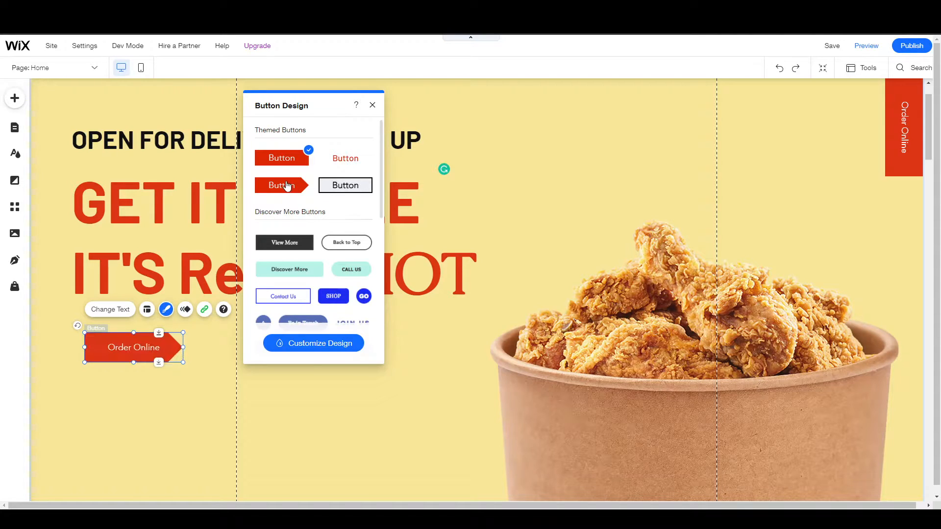
scroll(290, 252, "down", 3)
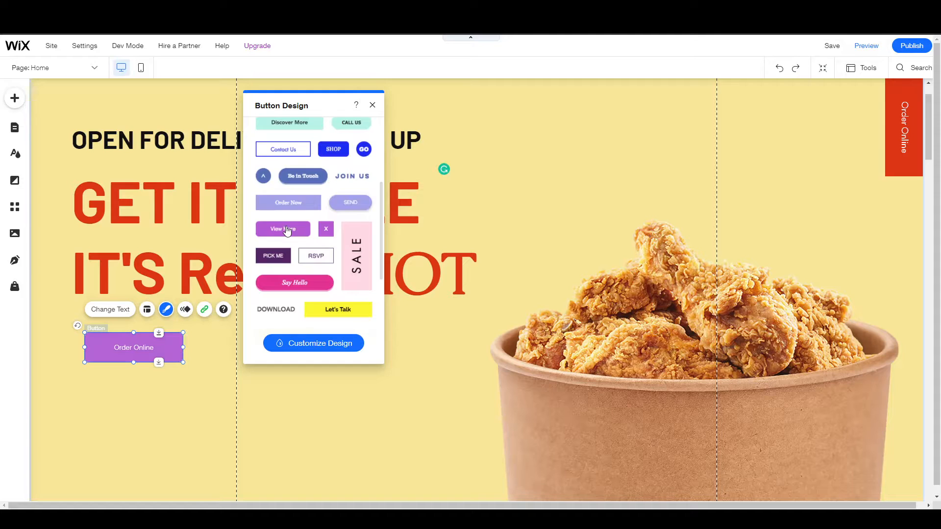
scroll(296, 264, "up", 3)
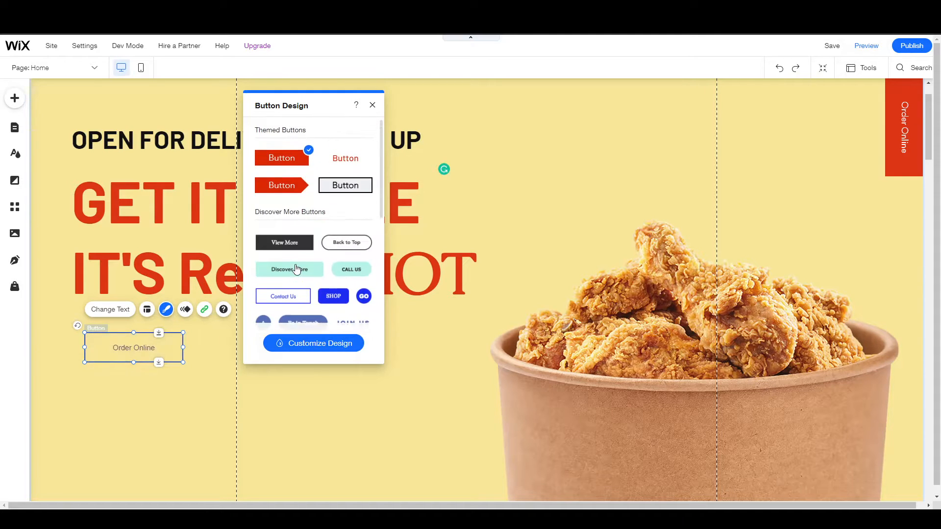
scroll(287, 204, "down", 3)
scroll(288, 191, "up", 3)
left_click(288, 184)
scroll(312, 261, "down", 4)
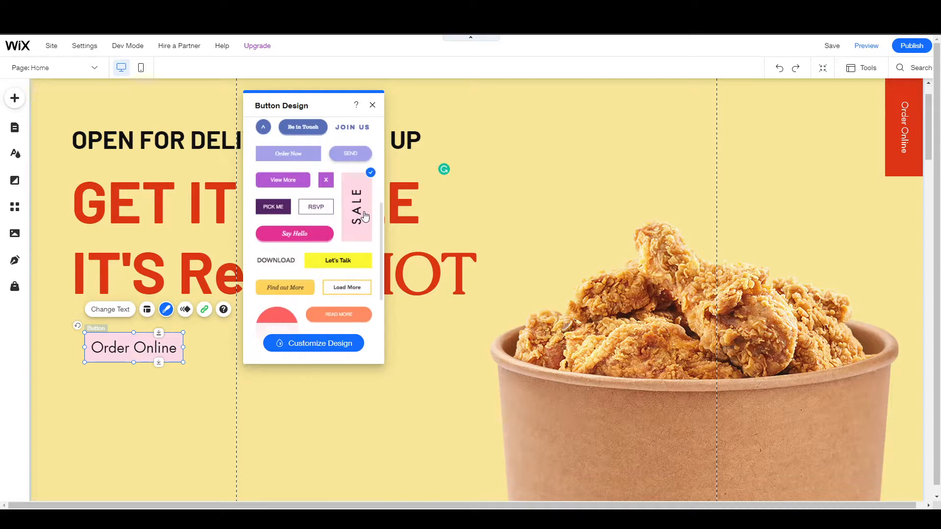
left_click(189, 395)
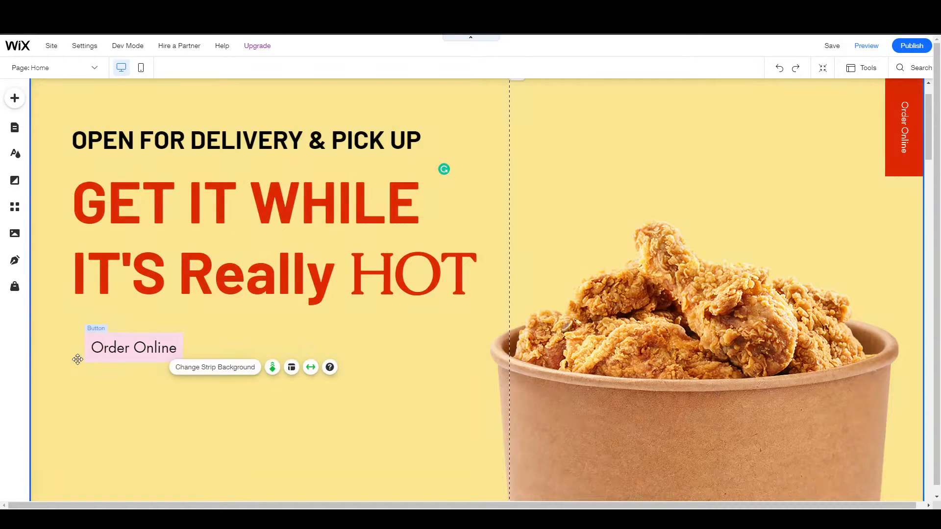
Look through the home page sections from the hero strip down to the All Time Favorites gallery
scroll(121, 386, "down", 5)
scroll(220, 296, "up", 1)
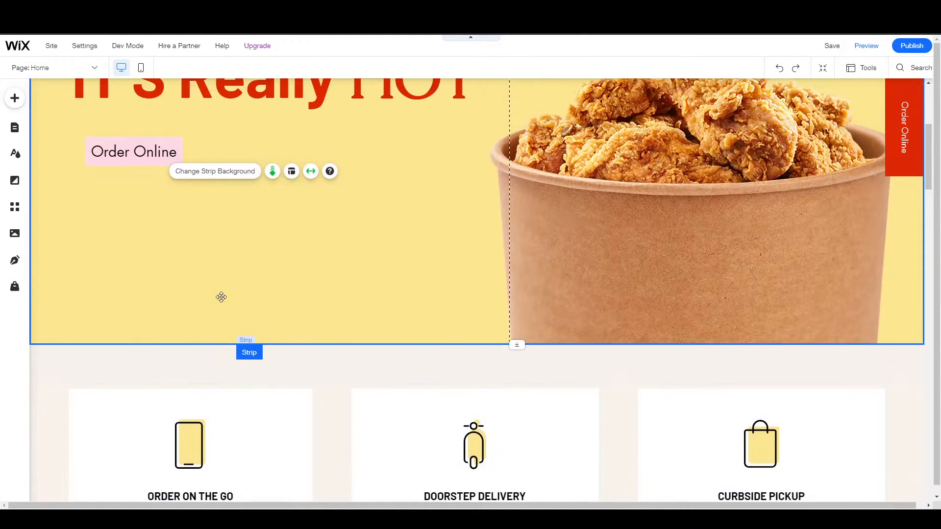
scroll(321, 303, "down", 6)
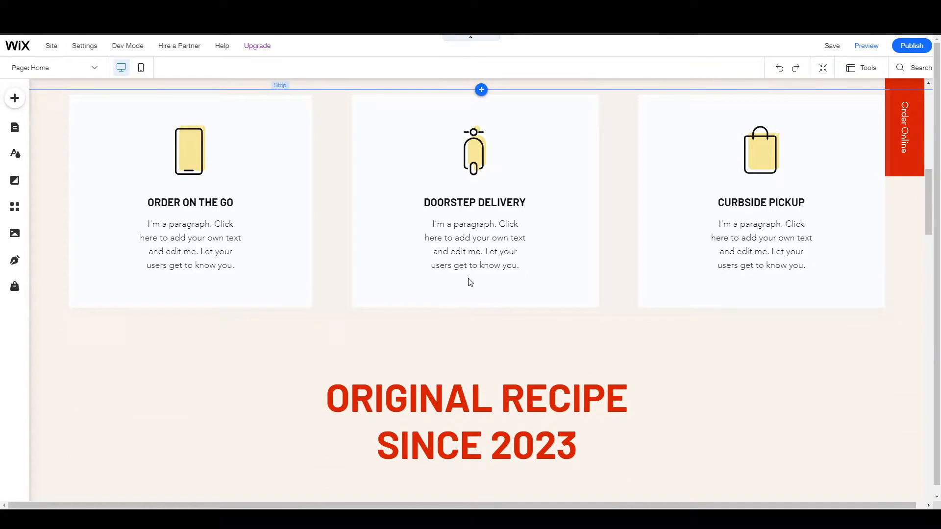
scroll(469, 283, "down", 6)
scroll(468, 279, "up", 4)
scroll(368, 311, "down", 5)
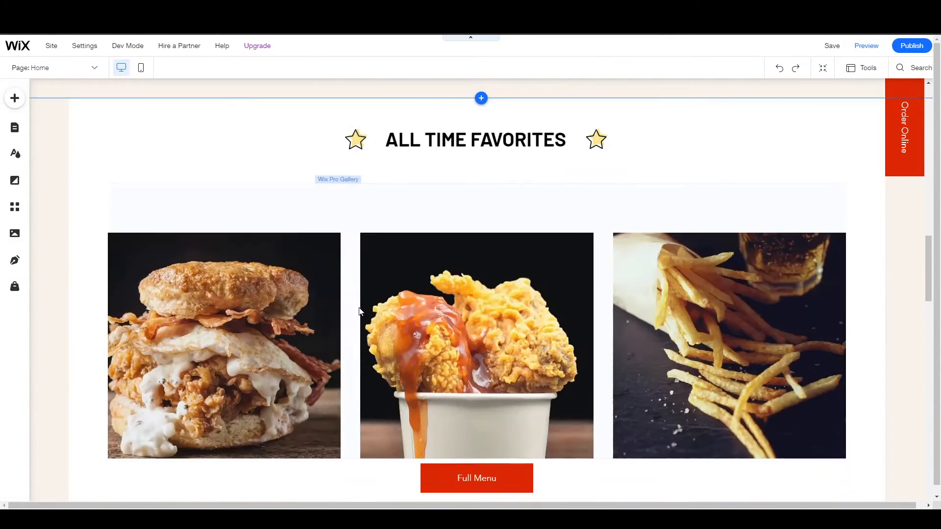
scroll(361, 304, "up", 4)
scroll(389, 299, "up", 2)
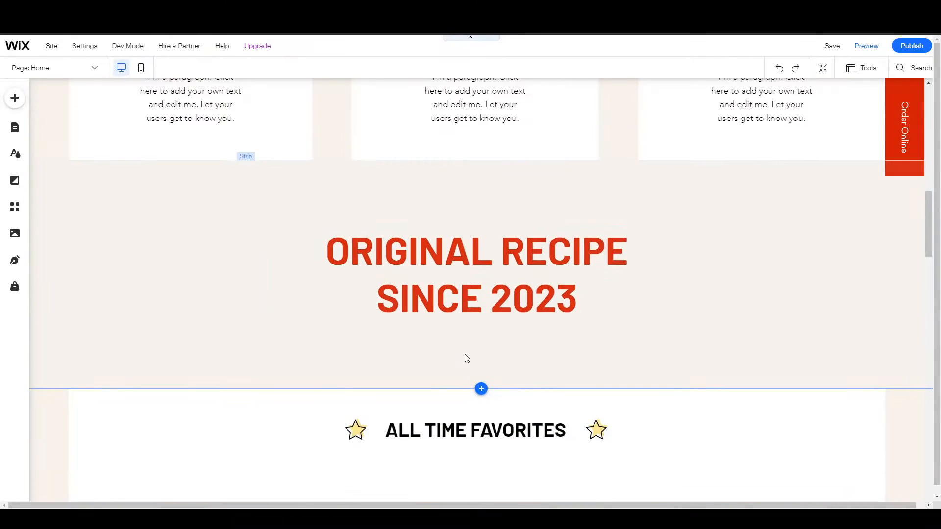
Browse the elements that can be added above All Time Favorites, including strips, lists and grids, blog, text and store elements
left_click(480, 389)
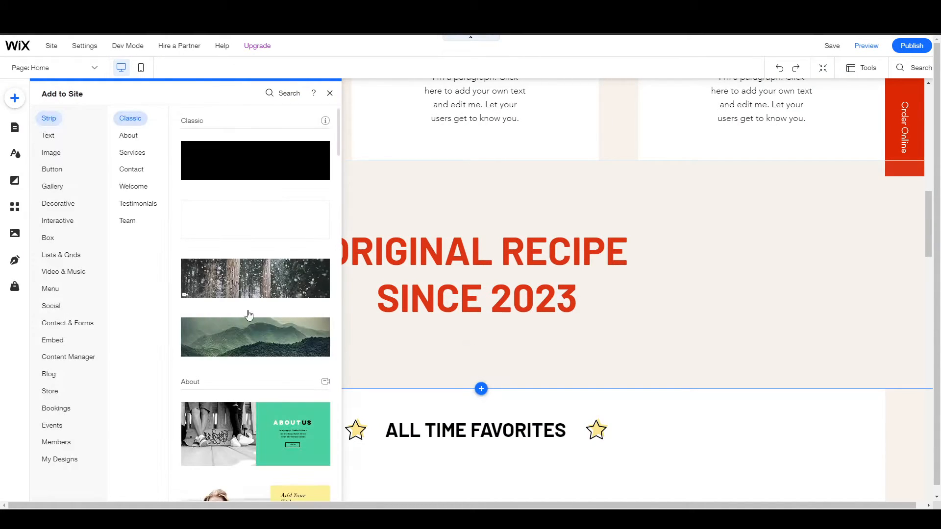
left_click(48, 238)
left_click(58, 256)
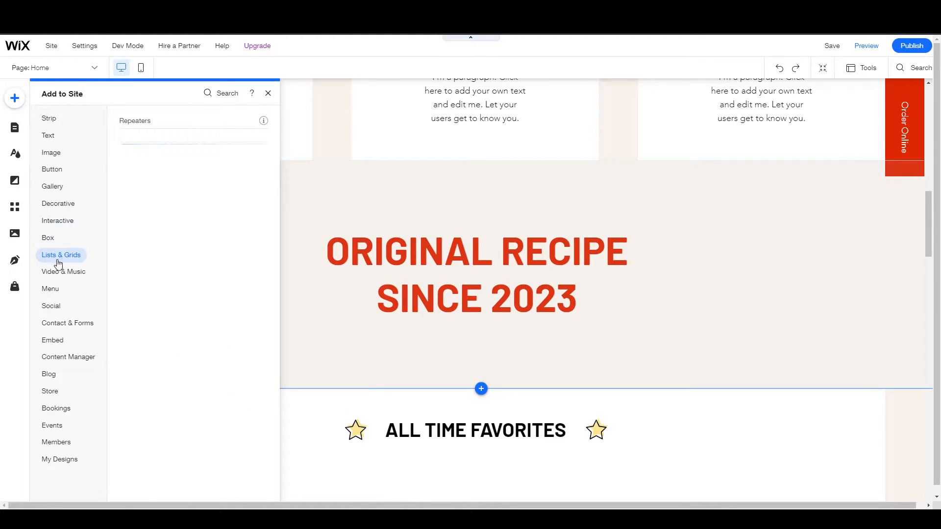
left_click(58, 272)
left_click(51, 376)
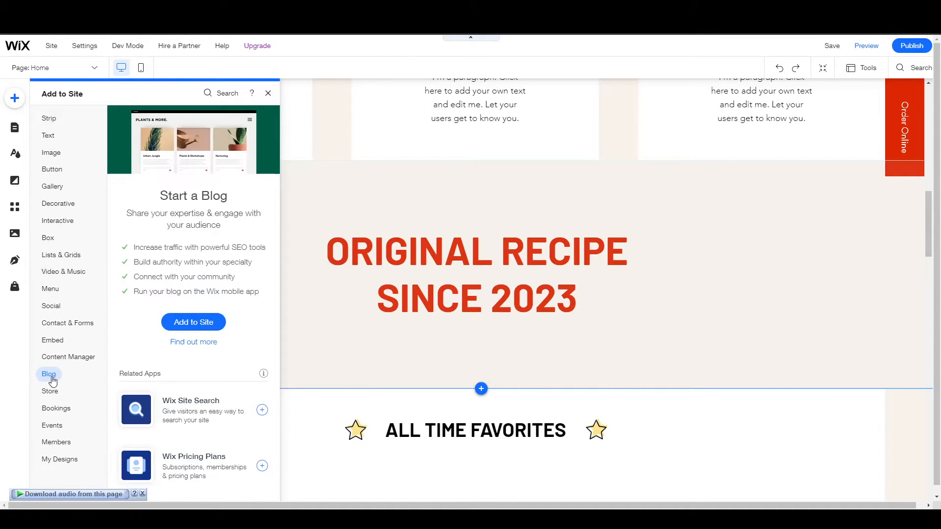
left_click(47, 135)
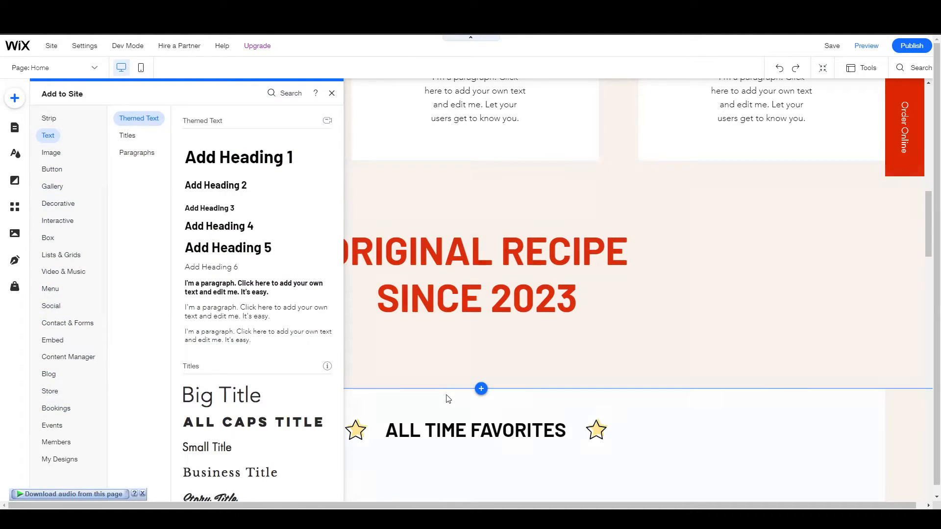
left_click(71, 358)
left_click(57, 392)
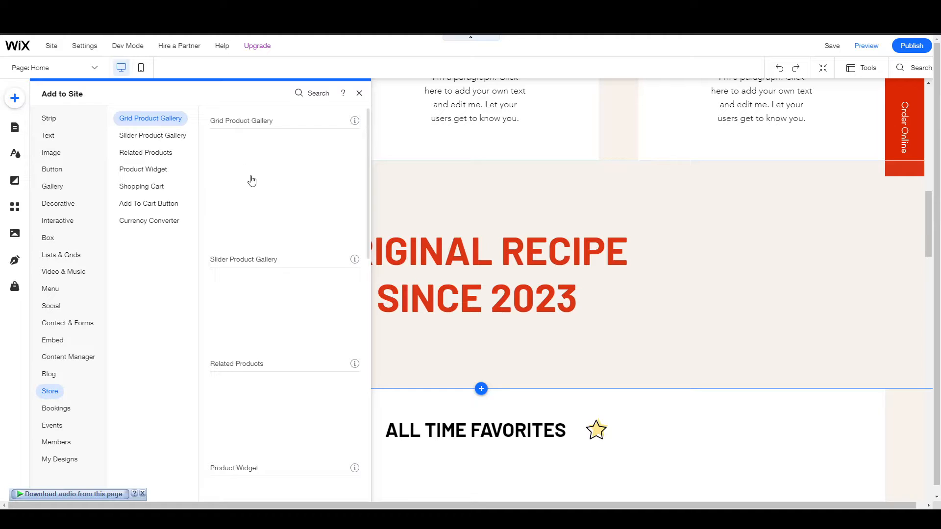
Try to add a blog to the site from the Blog elements
left_click(55, 378)
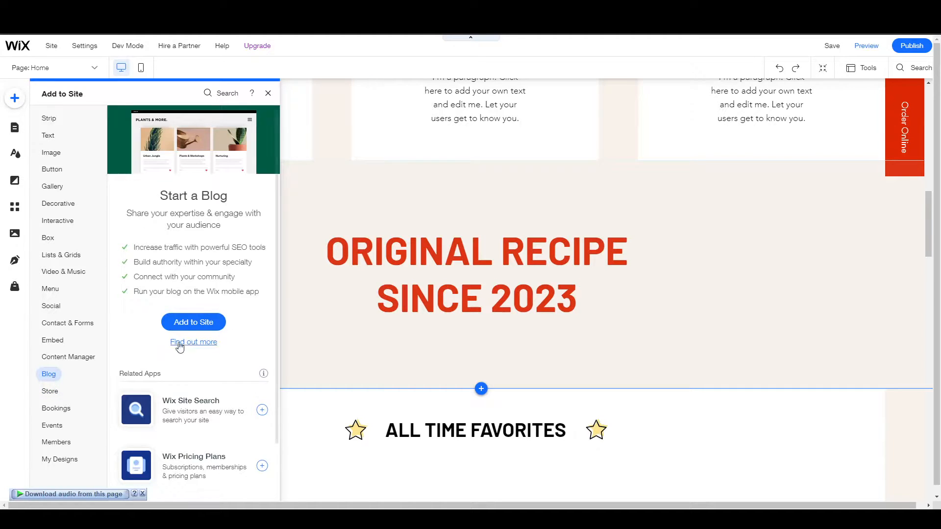
left_click(213, 327)
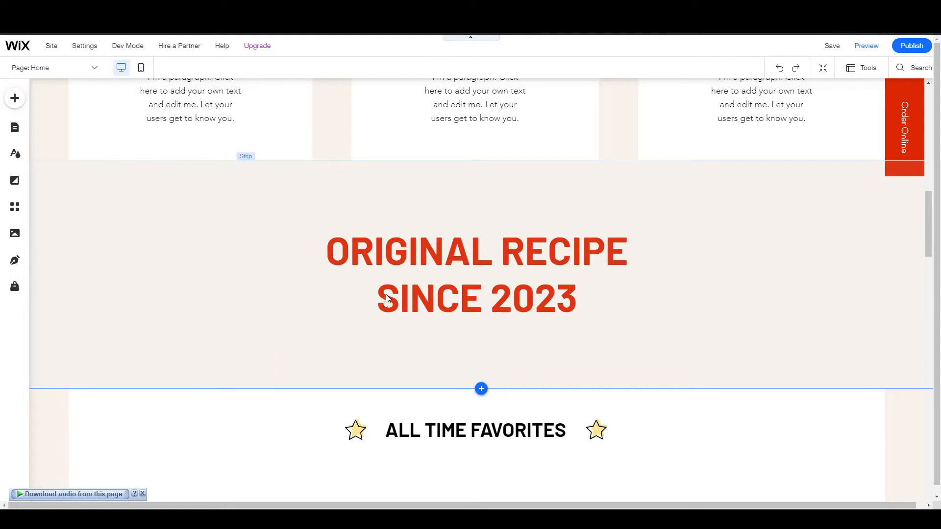
scroll(368, 283, "down", 4)
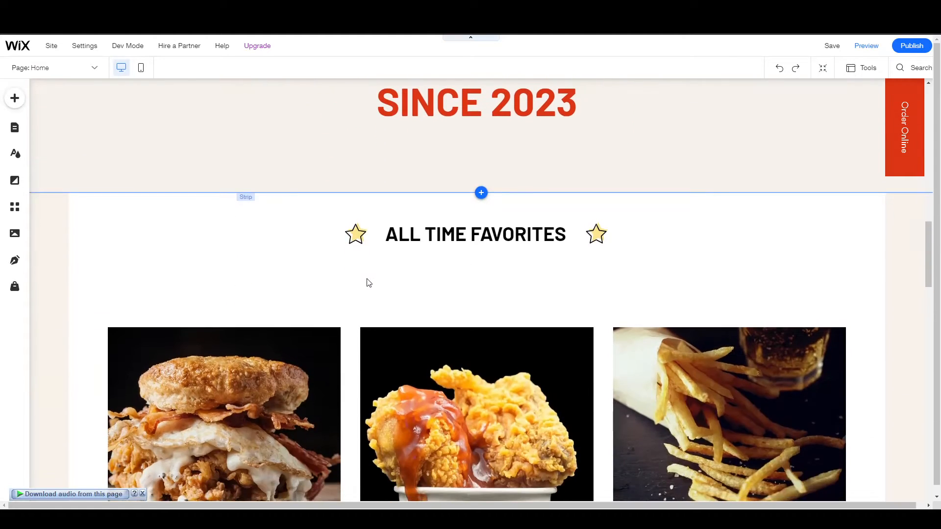
scroll(366, 281, "up", 3)
scroll(301, 260, "up", 10)
left_click(303, 261)
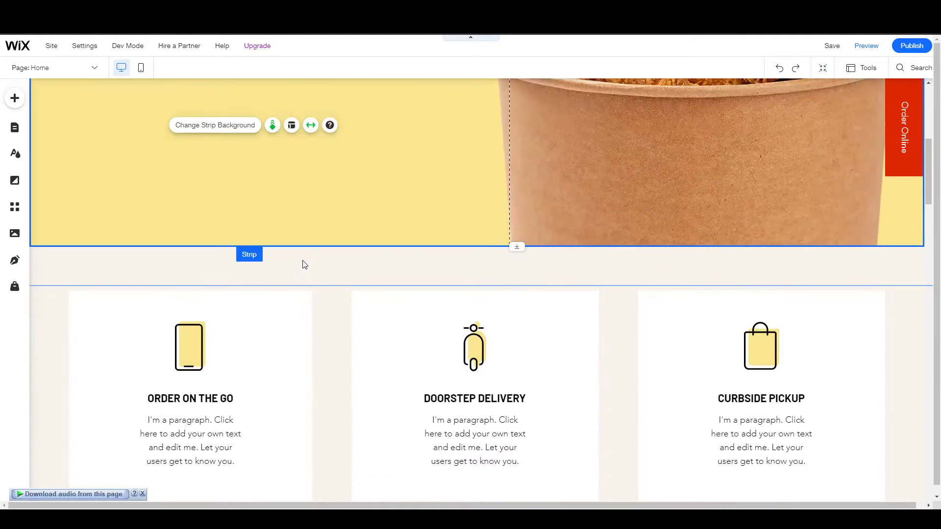
scroll(302, 261, "up", 5)
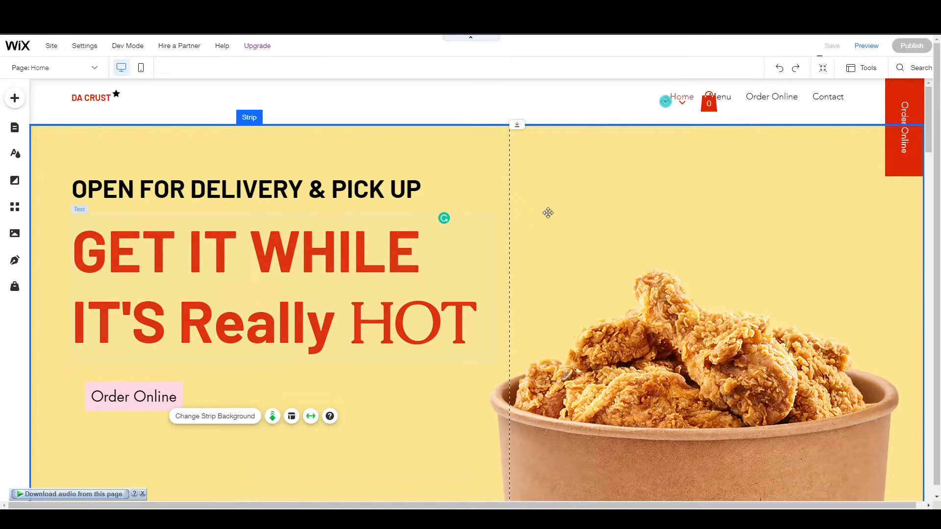
double_click(592, 184)
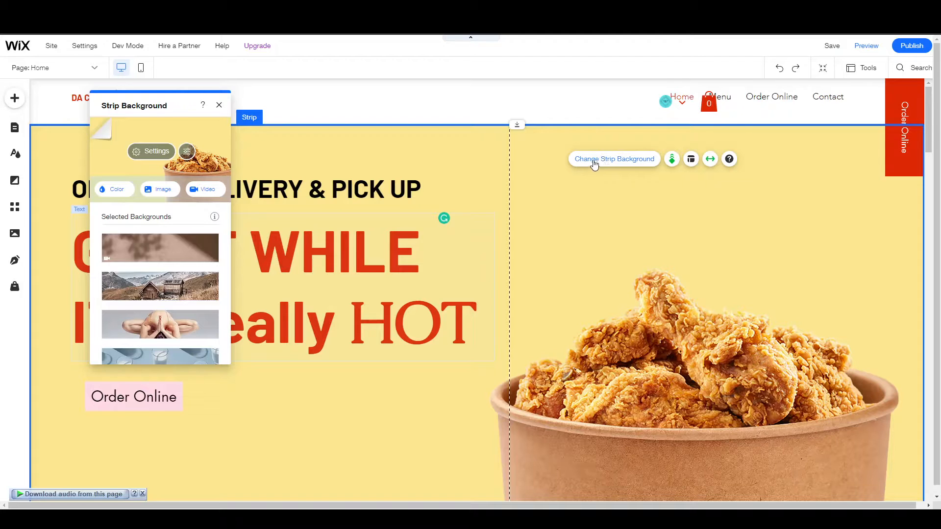
left_click(636, 164)
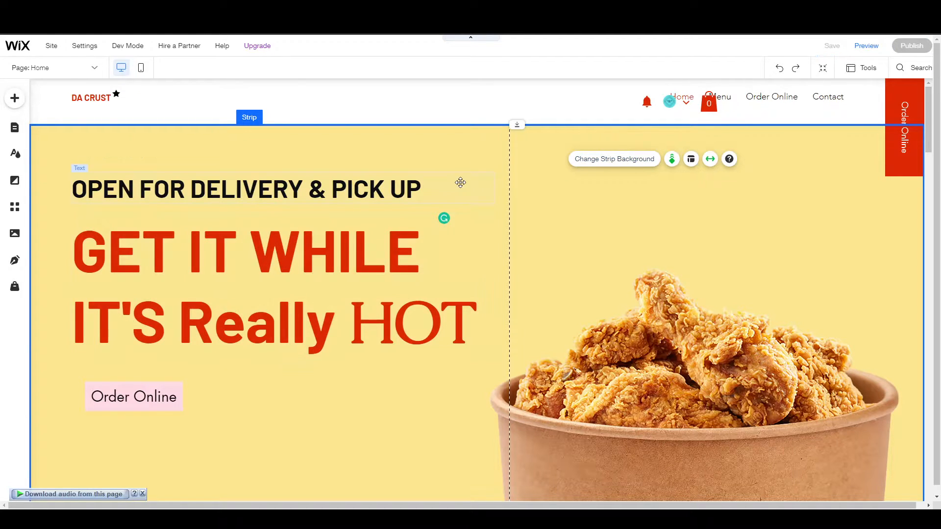
key("b")
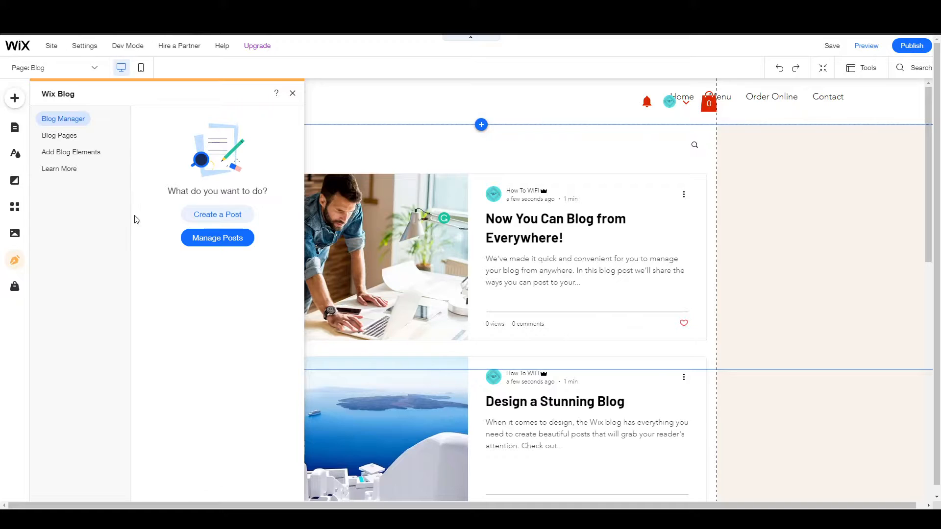
Close the Wix Blog manager and return from the Blog page to the Home page
left_click(291, 94)
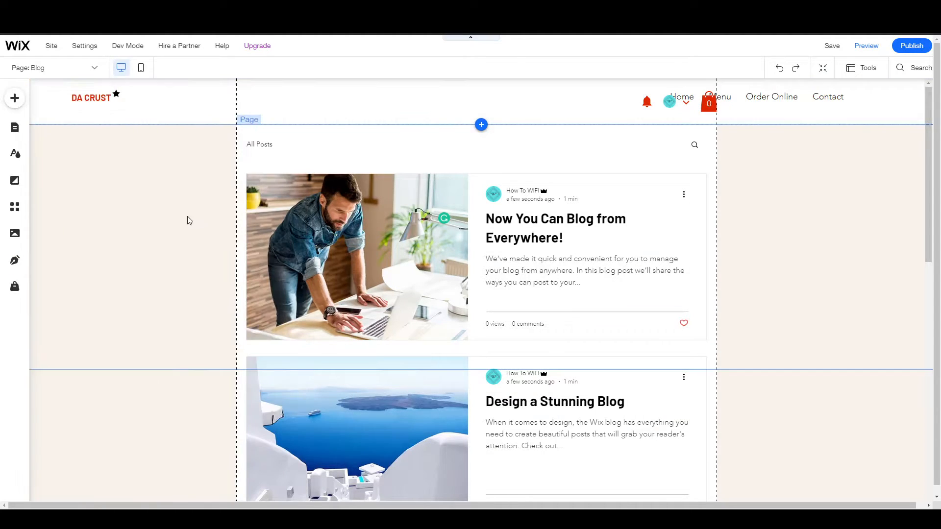
left_click(49, 71)
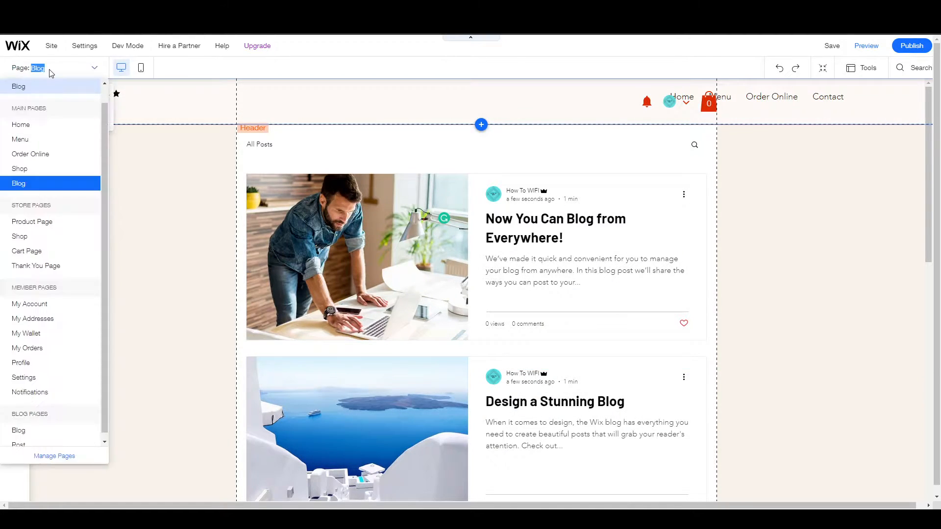
left_click(37, 127)
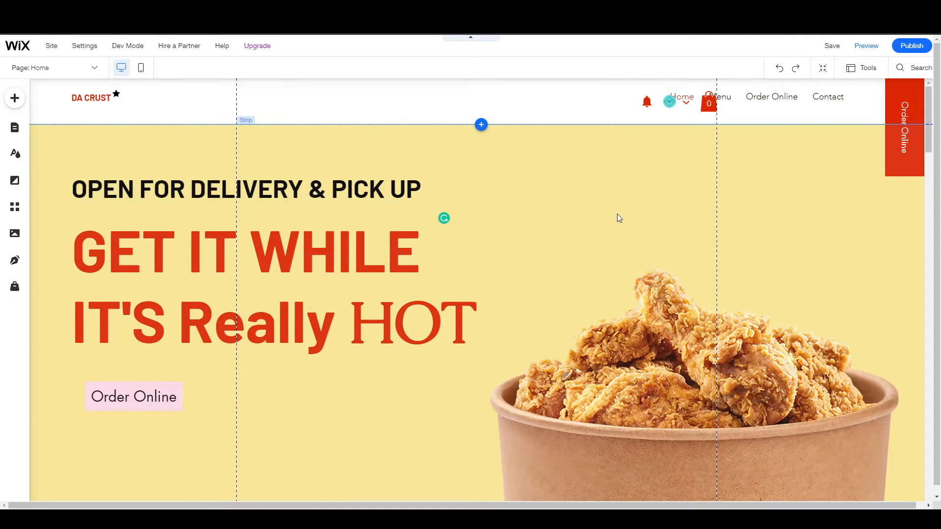
Change the hero strip's background to the dark grey theme color #636363
left_click(619, 218)
left_click(626, 188)
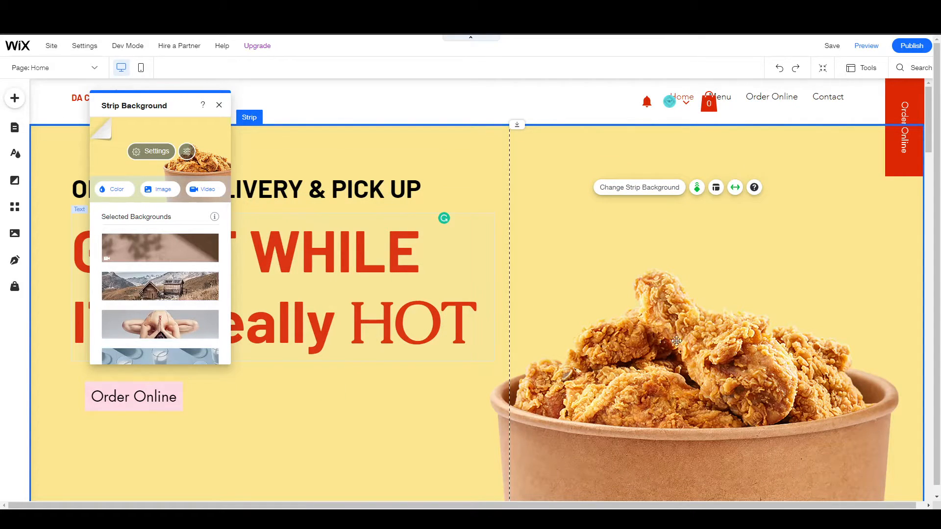
left_click(117, 196)
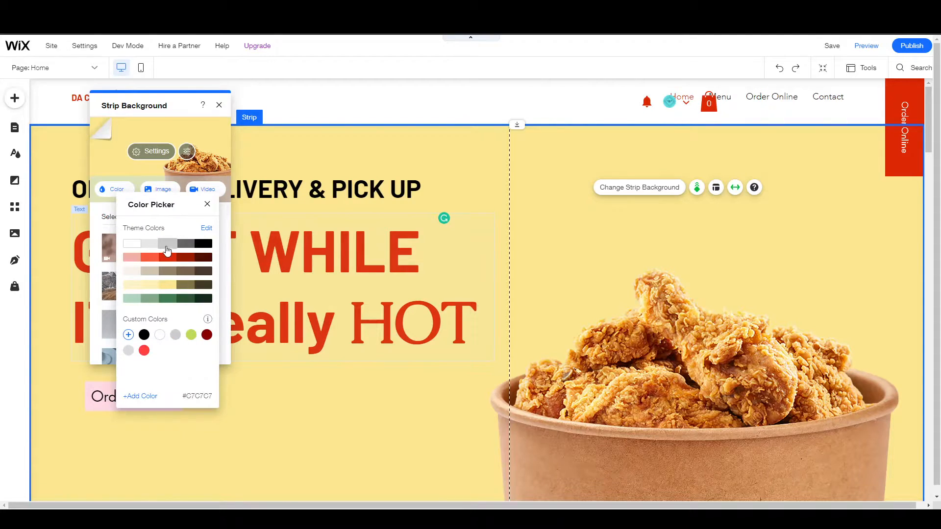
left_click(184, 245)
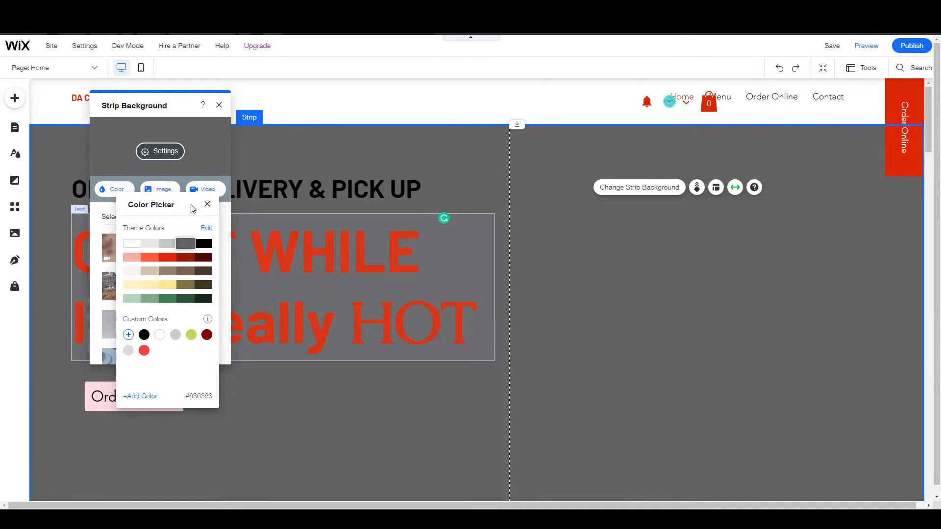
left_click(207, 203)
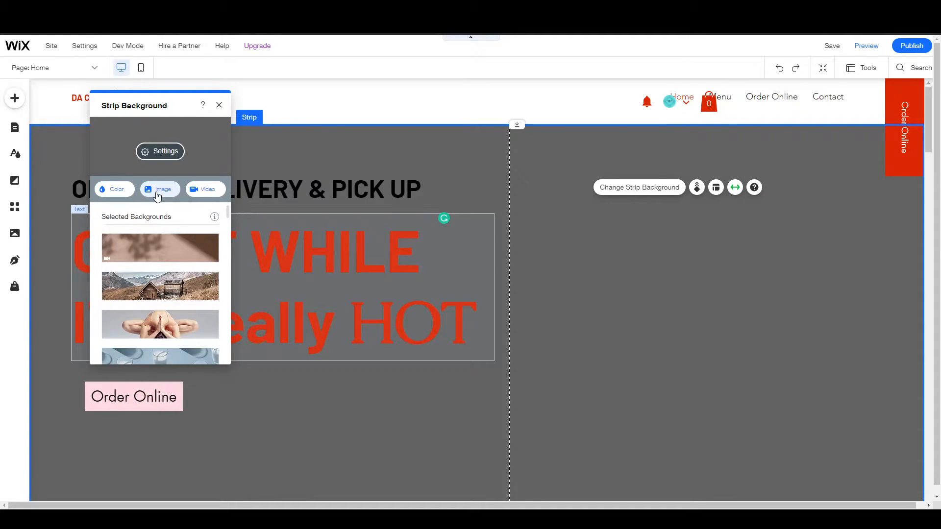
Open Media from Wix to choose an image for the hero strip's background and search it for "food"
left_click(158, 194)
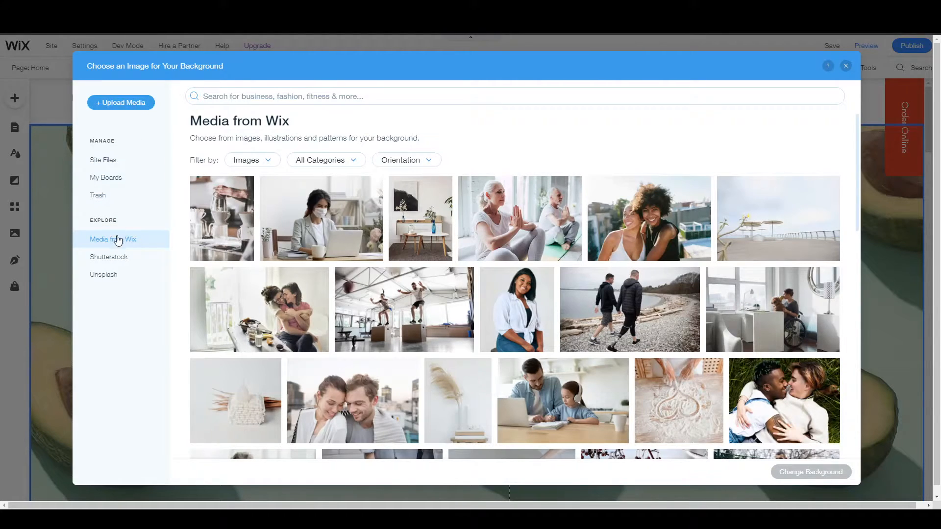
left_click(121, 244)
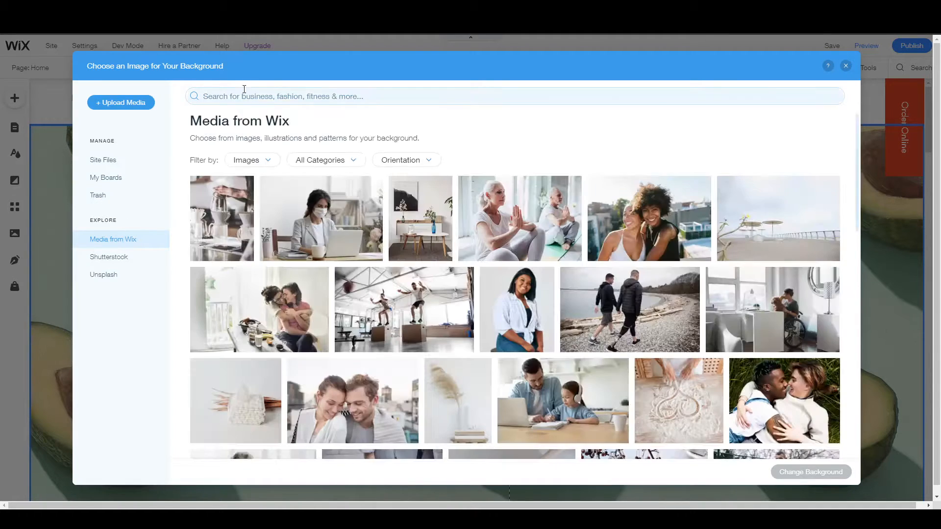
left_click(247, 97)
type("food")
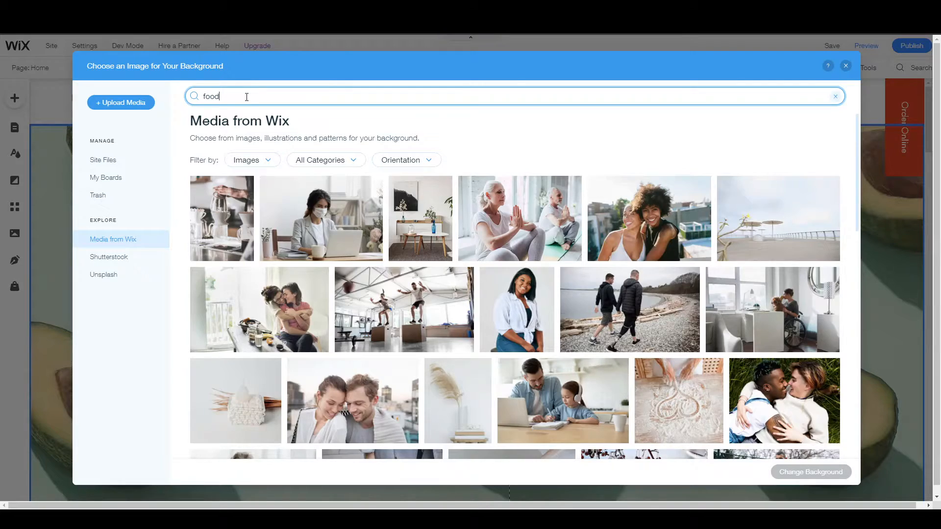
key("Return")
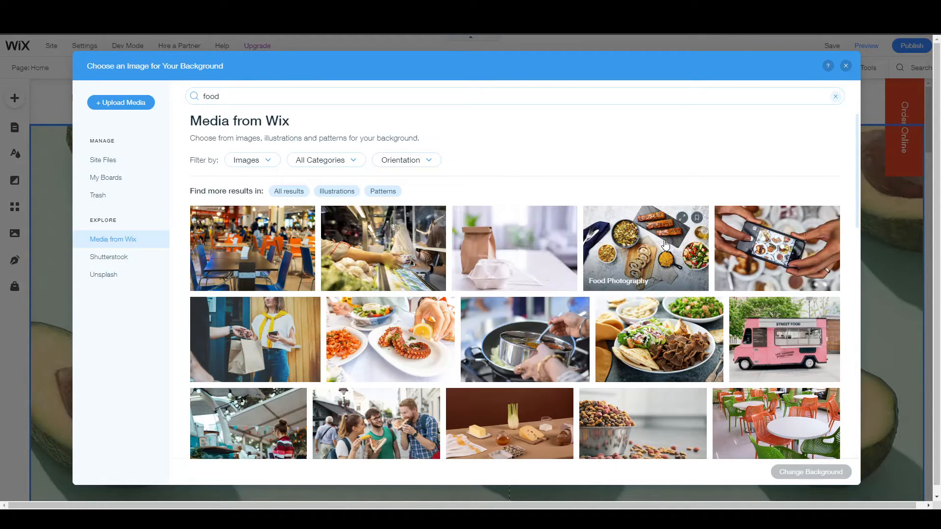
Replace the background image search with "restaurant"
left_click(257, 96)
type("resturant")
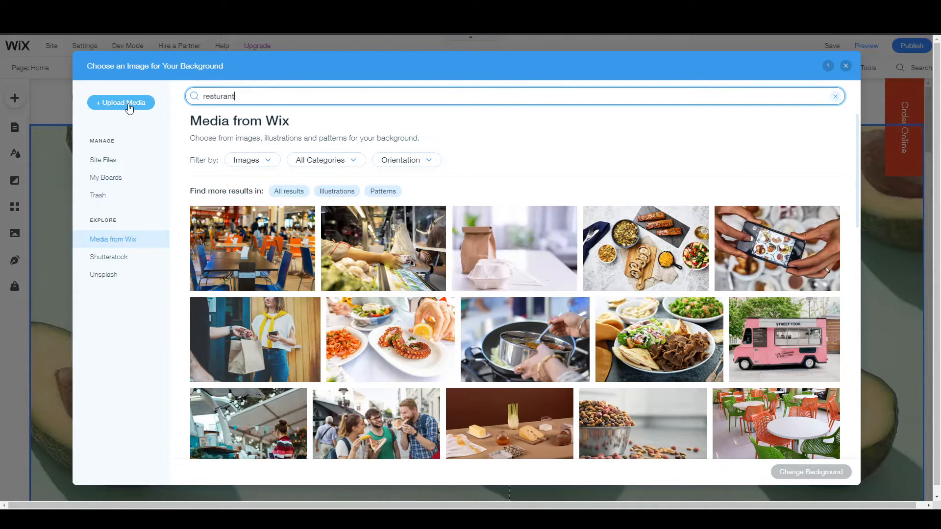
key("Return")
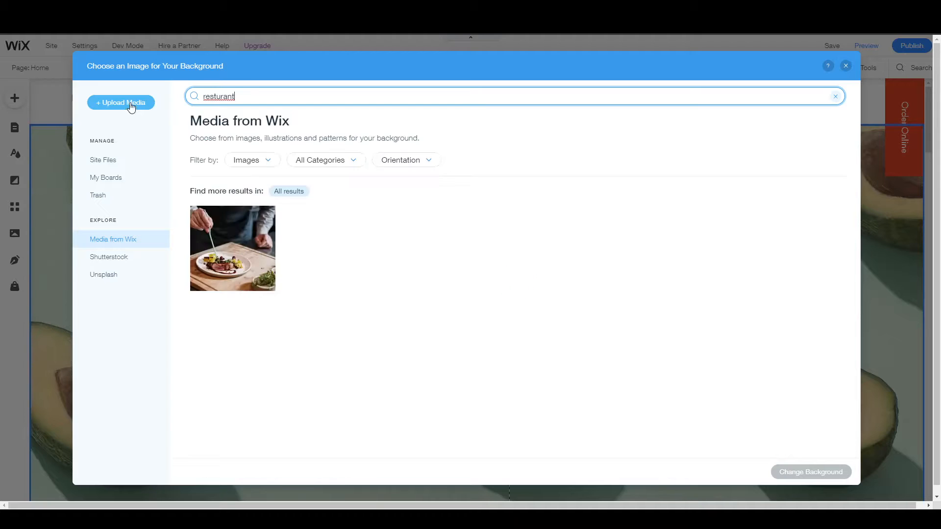
double_click(213, 96)
type("restaurant")
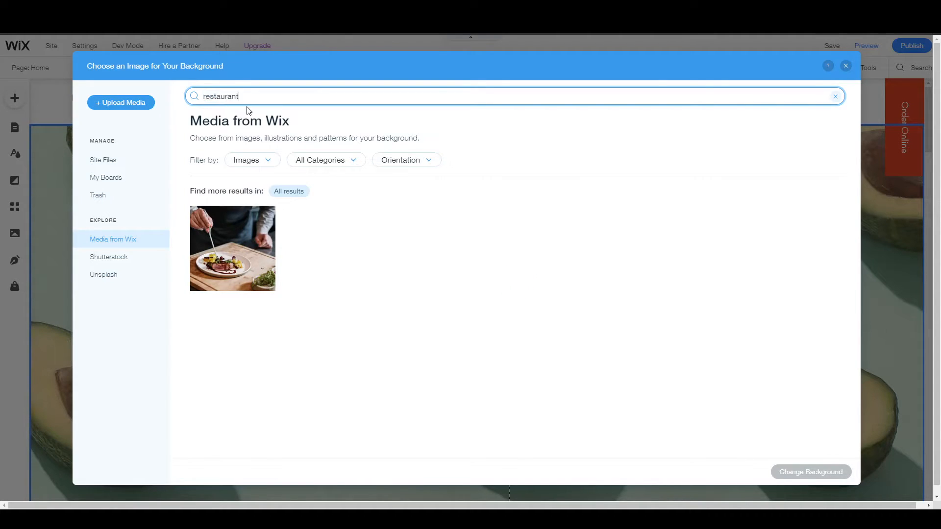
key("Return")
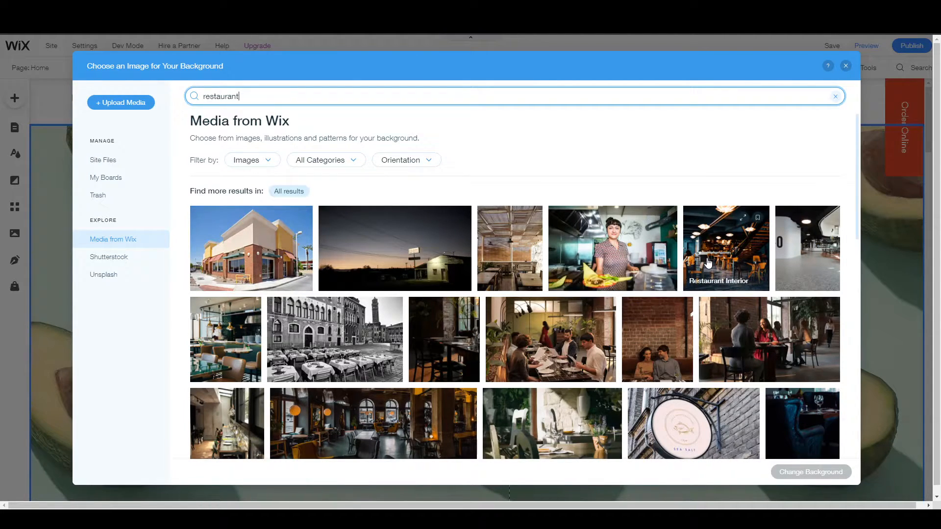
Browse the restaurant images and set the wide Interior of Restaurant photo with yellow armchairs as the hero strip's background
scroll(627, 267, "down", 5)
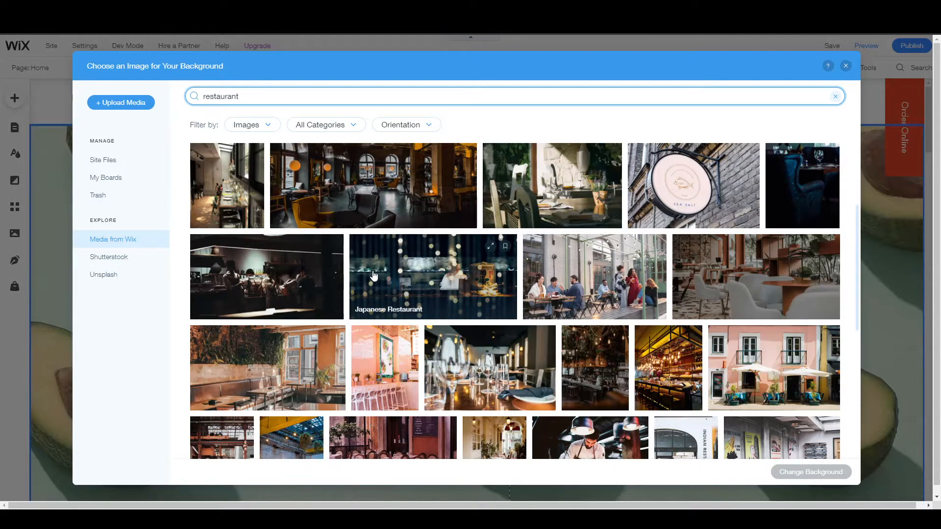
scroll(374, 275, "down", 4)
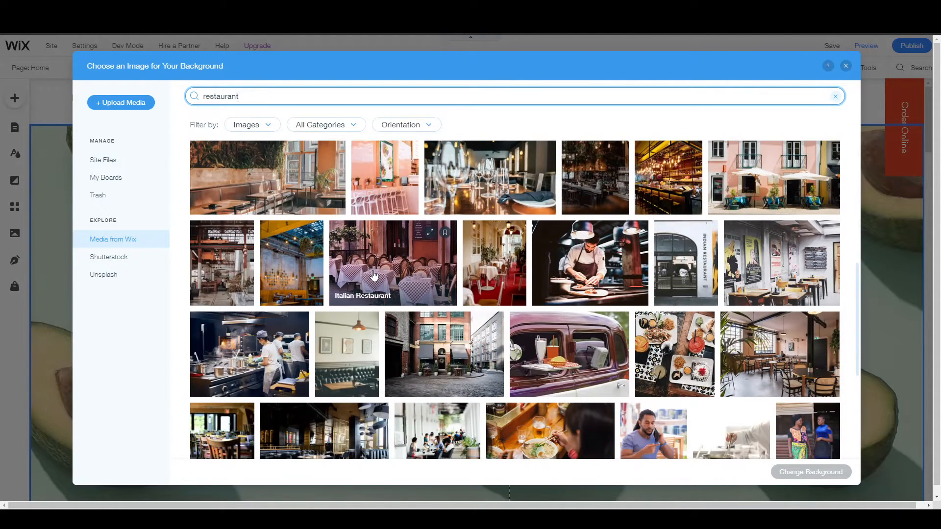
scroll(374, 276, "down", 3)
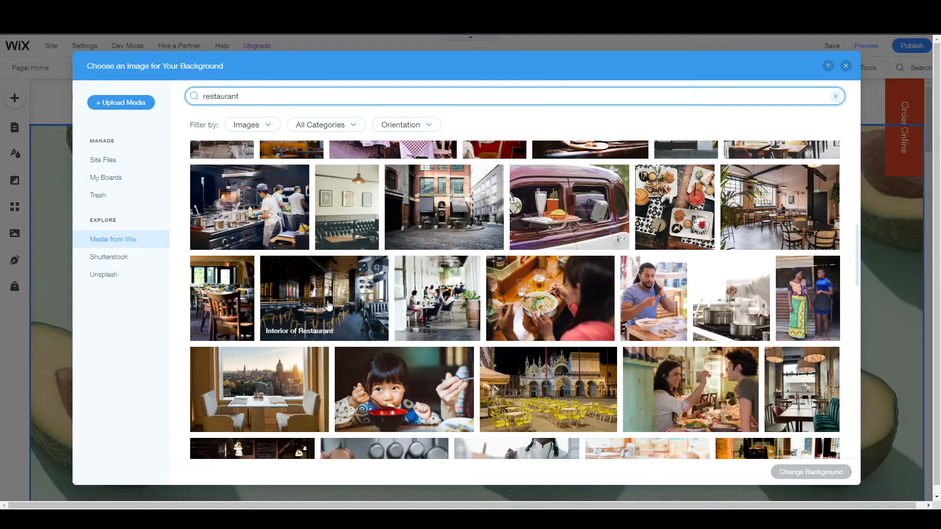
scroll(327, 304, "up", 5)
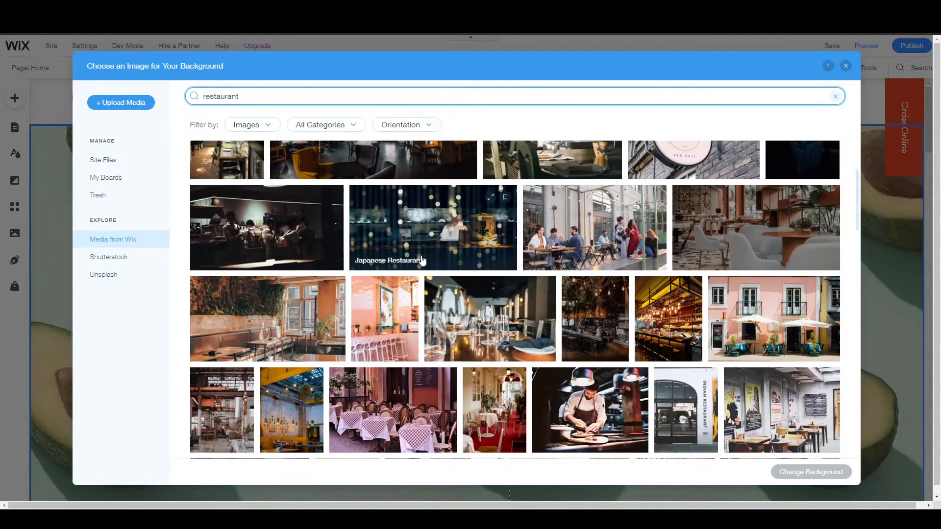
key("Return")
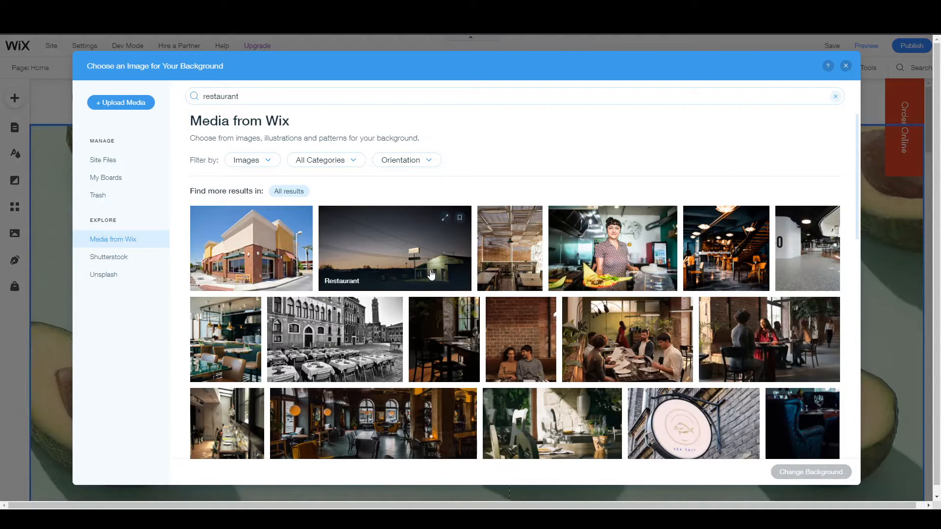
scroll(432, 274, "down", 3)
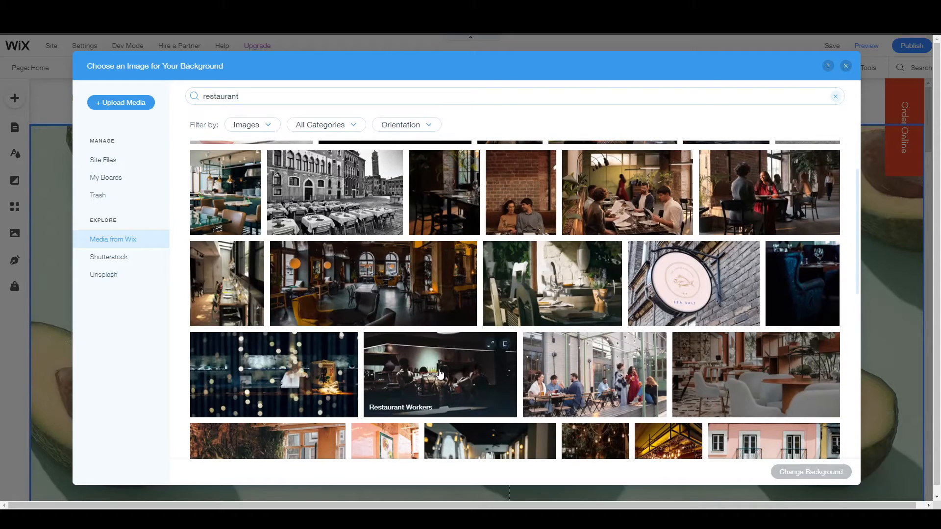
left_click(394, 276)
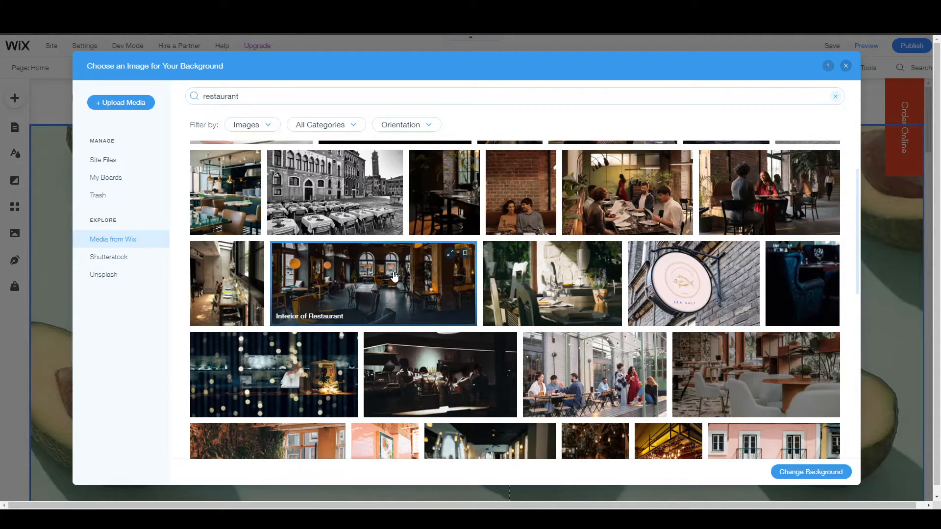
left_click(800, 473)
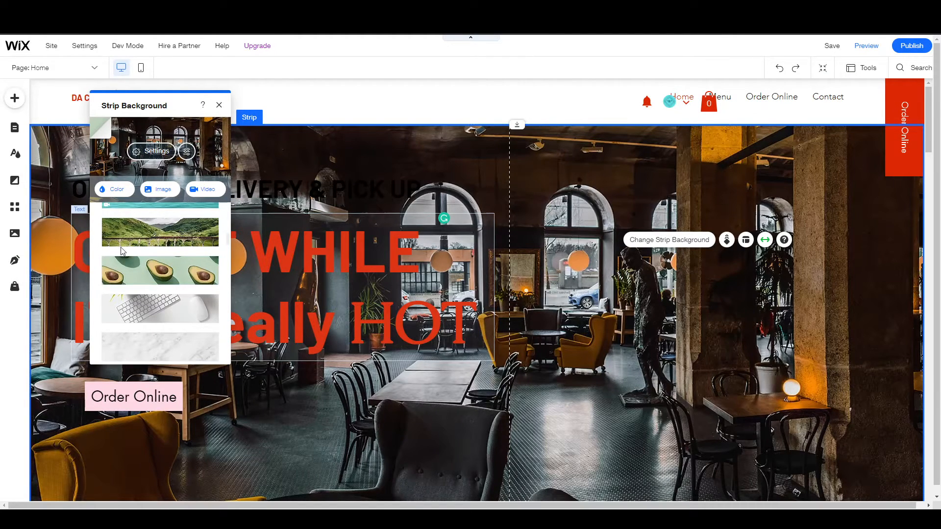
Set the hero strip's background to the Friends in Restaurant photo from Media from Wix and check it on the page
left_click(158, 191)
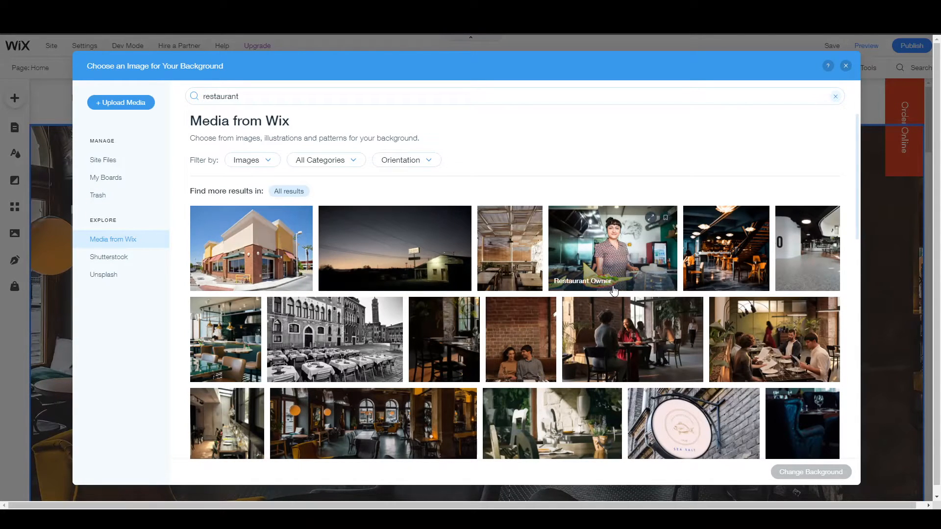
left_click(647, 331)
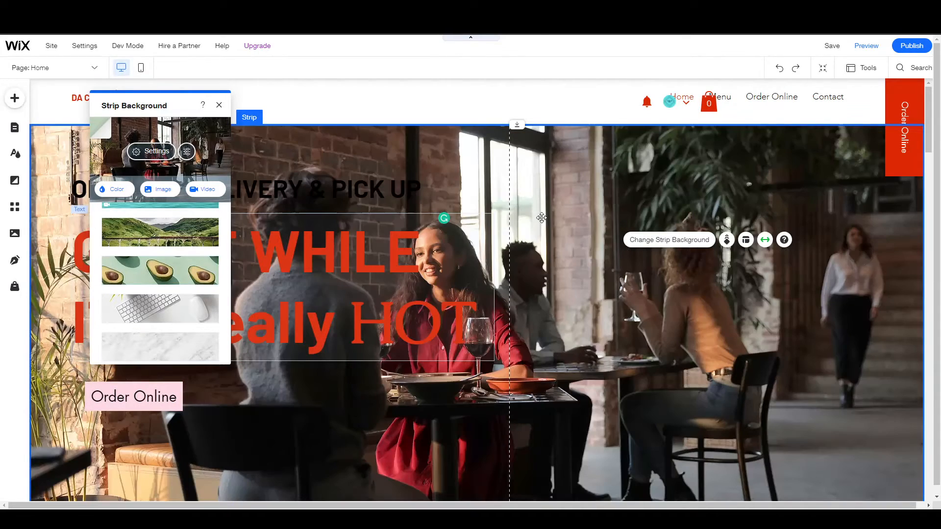
scroll(539, 220, "down", 5)
scroll(535, 233, "up", 5)
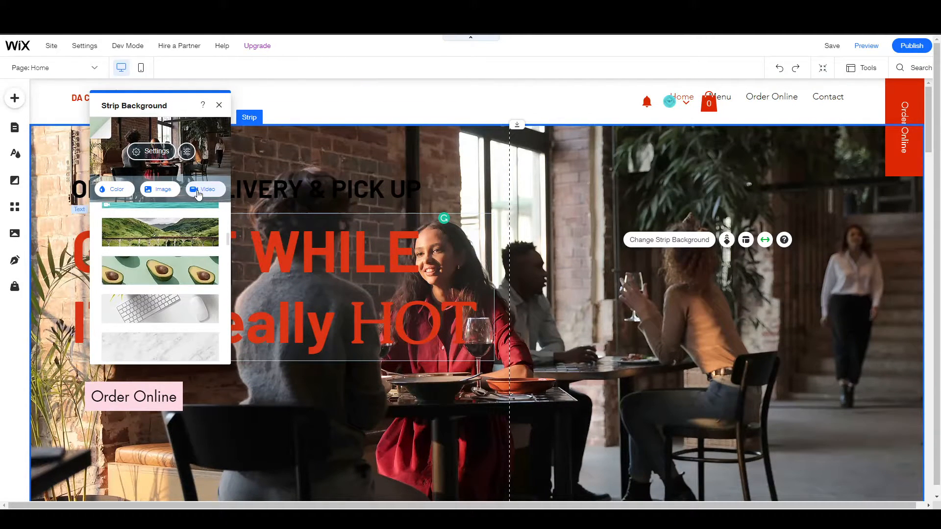
Set the background image's opacity to 87% and the opacity of the color behind it to 40%
left_click(145, 151)
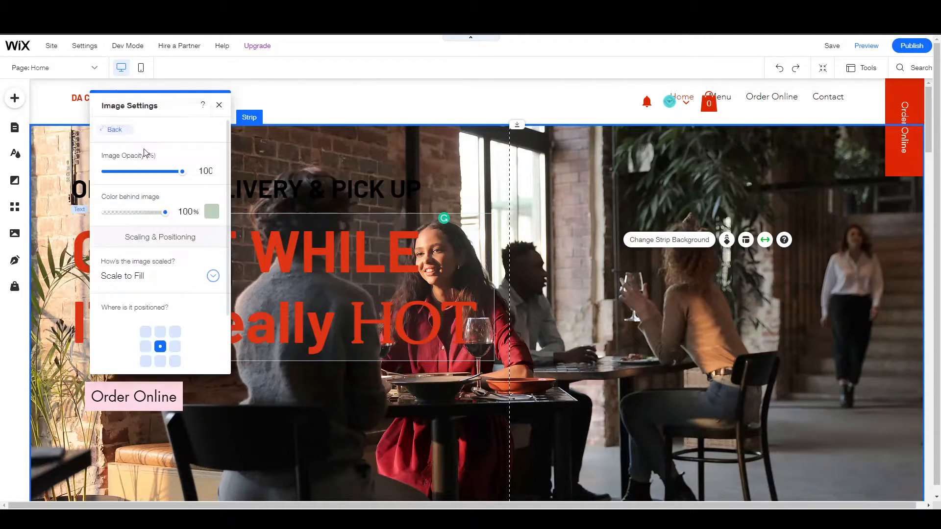
mouse_move(178, 174)
left_mouse_down()
mouse_move(120, 180)
mouse_move(173, 181)
left_mouse_up()
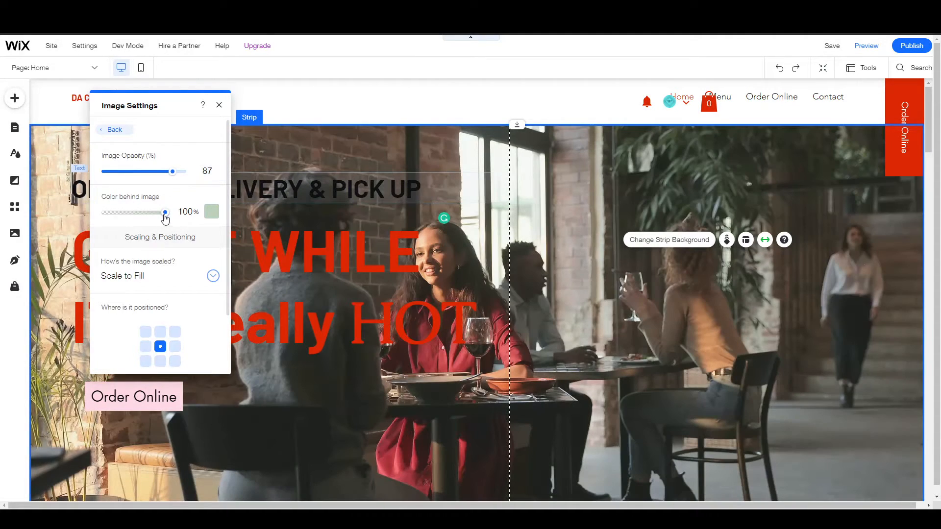
left_click_drag(158, 217, 128, 219)
Try the Original Size scaling on the background image, and restore Scale to Fill
scroll(137, 258, "down", 3)
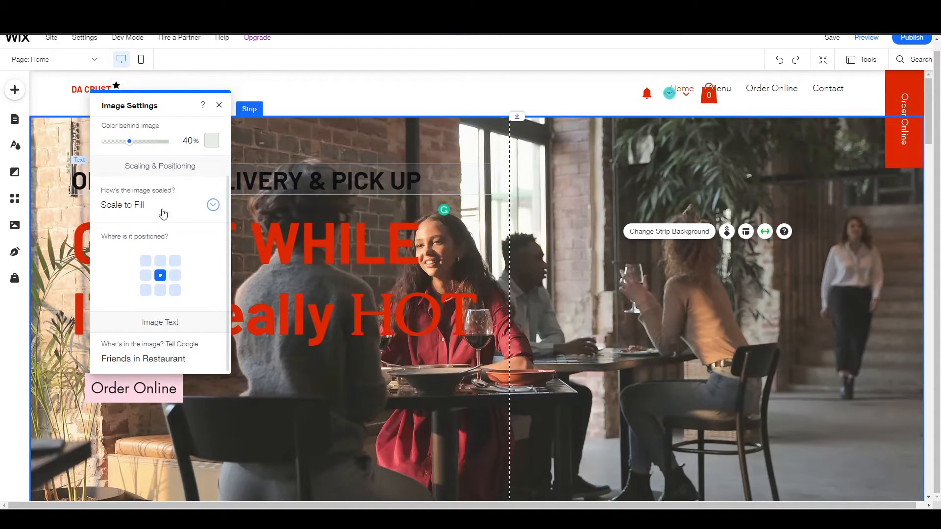
left_click(208, 206)
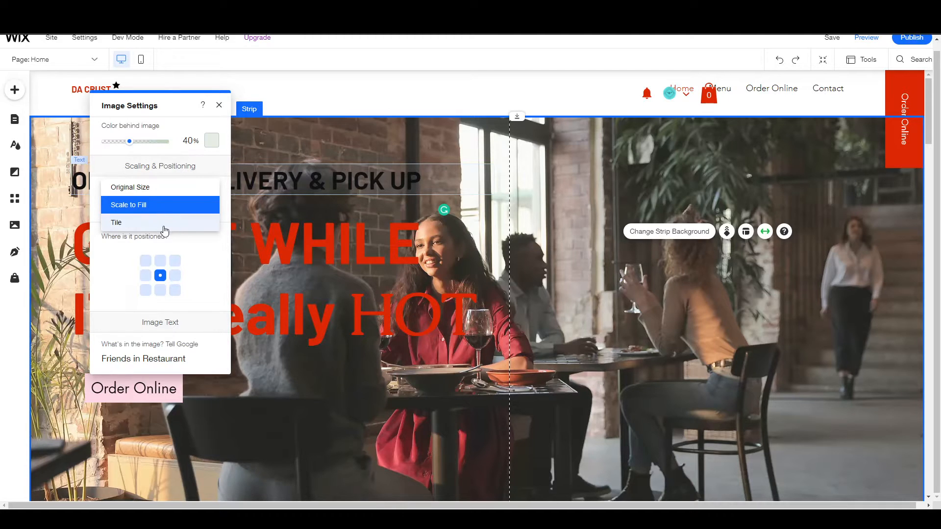
left_click(139, 191)
left_click(212, 206)
left_click(169, 221)
scroll(157, 229, "up", 3)
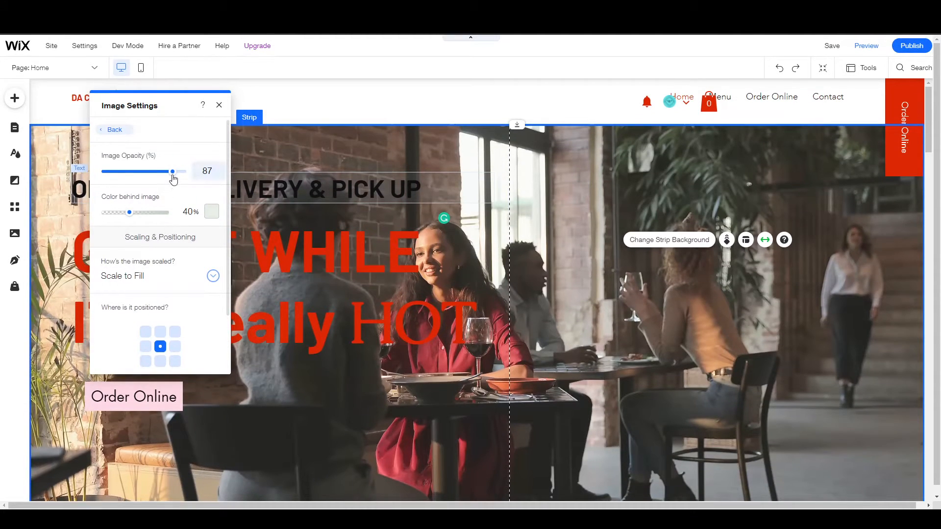
Set the hero strip's background image opacity to 78% and close its image settings
left_click_drag(148, 180, 169, 182)
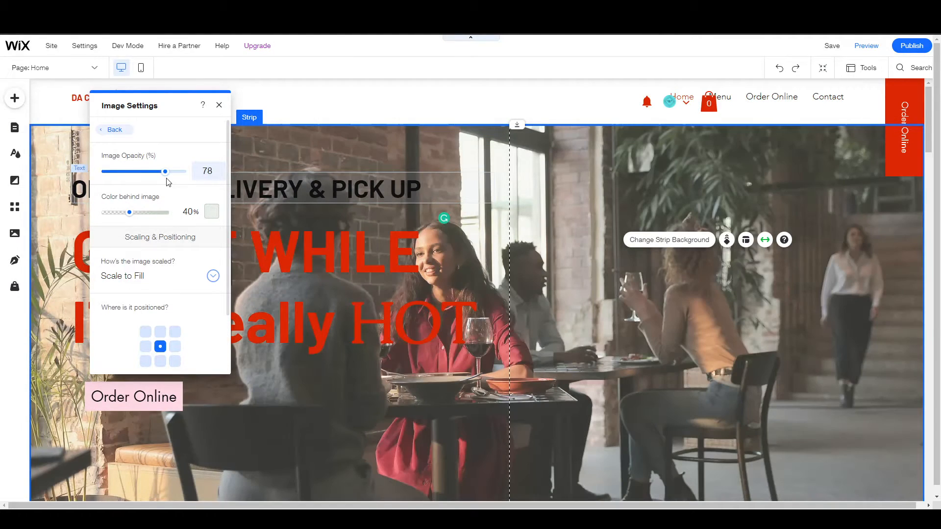
left_click(219, 104)
Look over the food photo gallery above the Full Menu button and check its Wix Pro Gallery settings
scroll(401, 266, "down", 12)
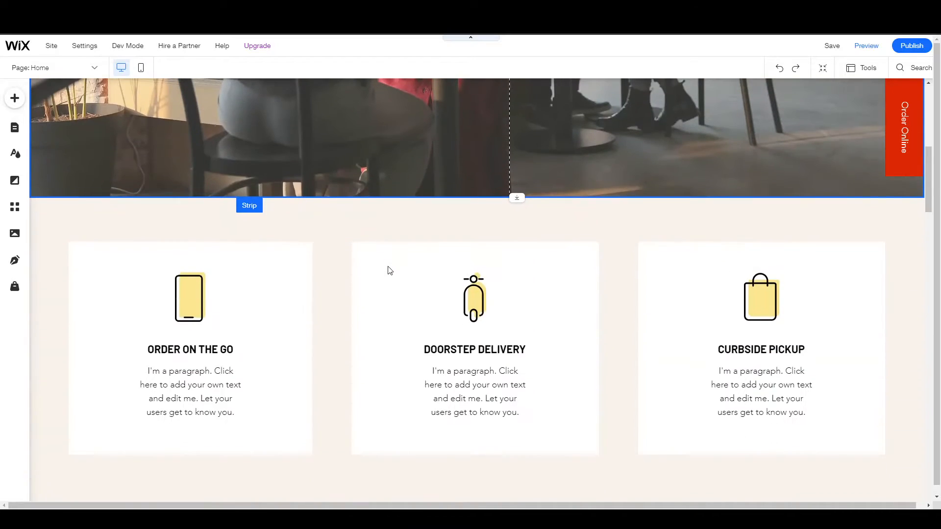
scroll(386, 267, "down", 12)
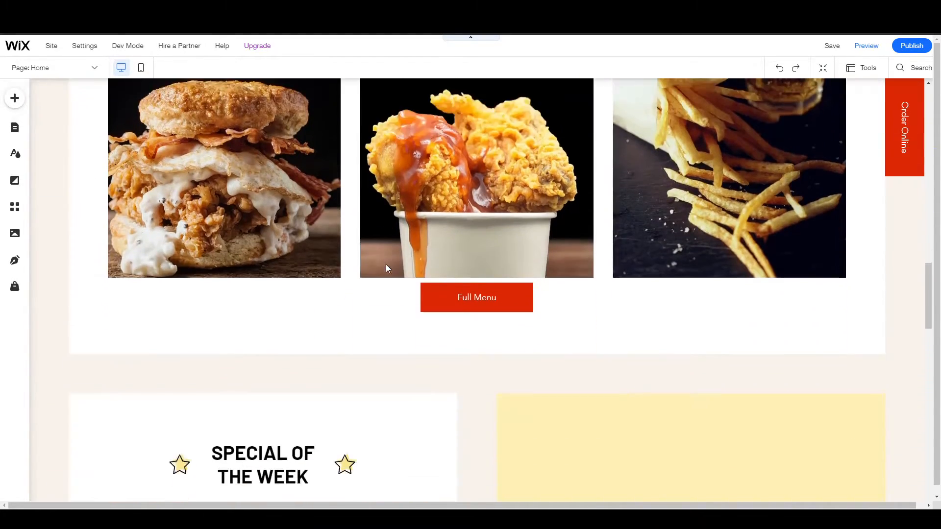
scroll(387, 267, "up", 4)
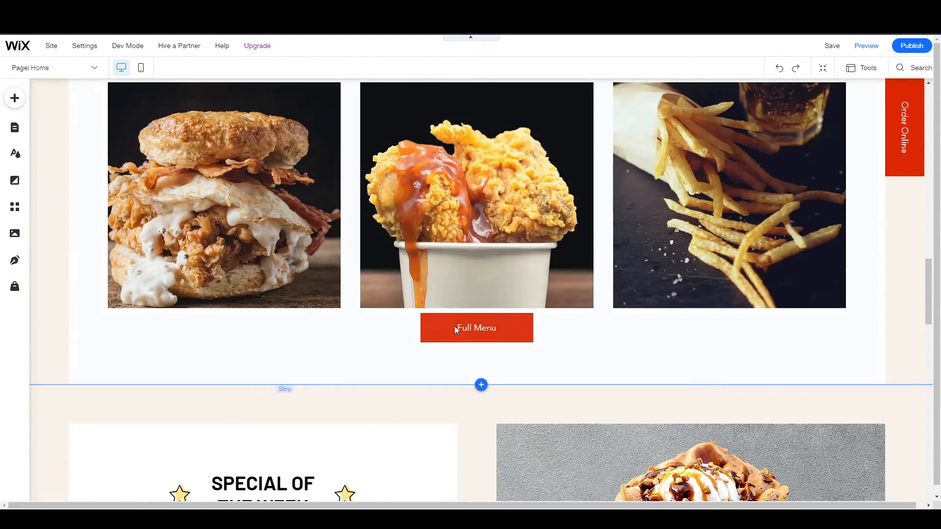
left_click(461, 327)
left_click(184, 198)
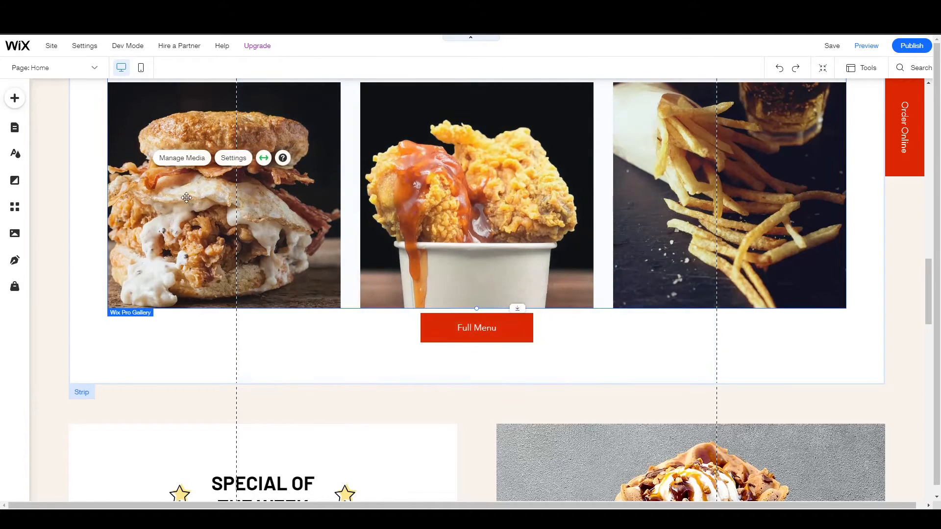
double_click(193, 199)
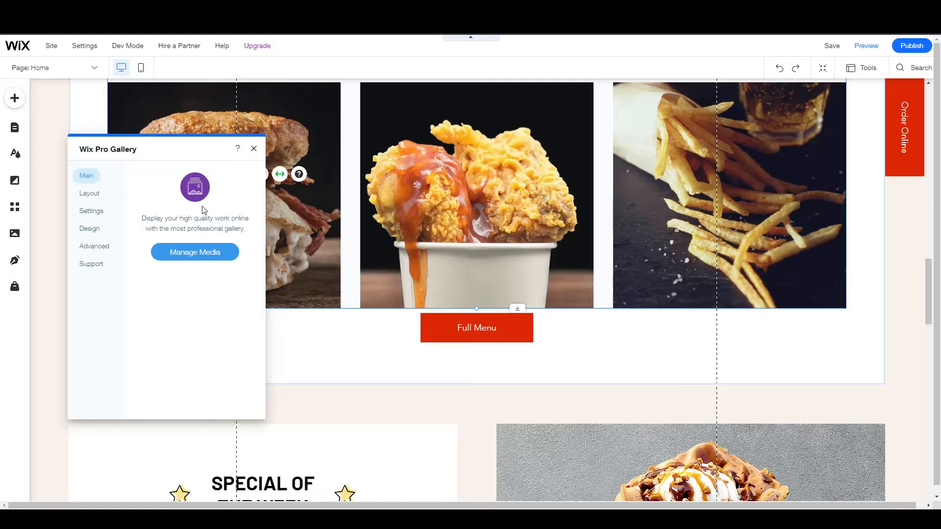
left_click(254, 148)
Switch from the Home page to the Menu page and bring its dish sections into view
scroll(399, 227, "up", 15)
scroll(398, 226, "up", 5)
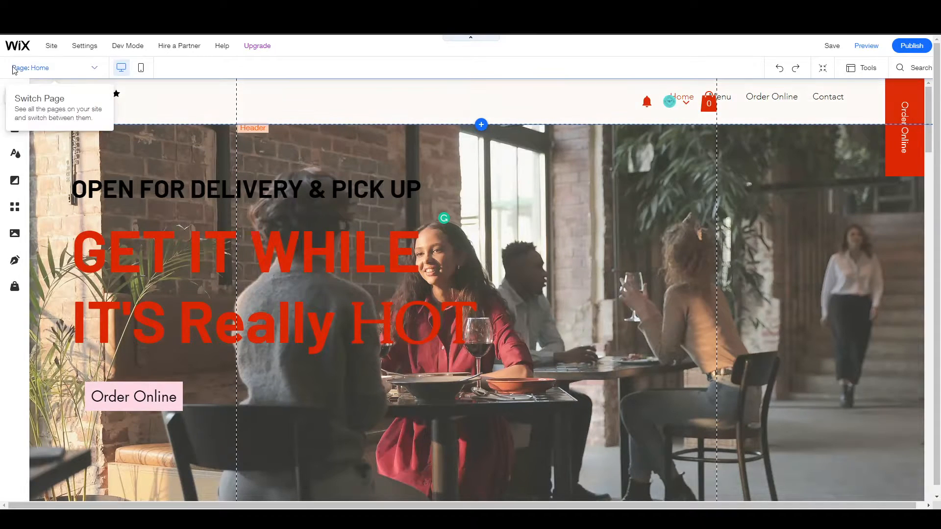
left_click(46, 68)
left_click(34, 154)
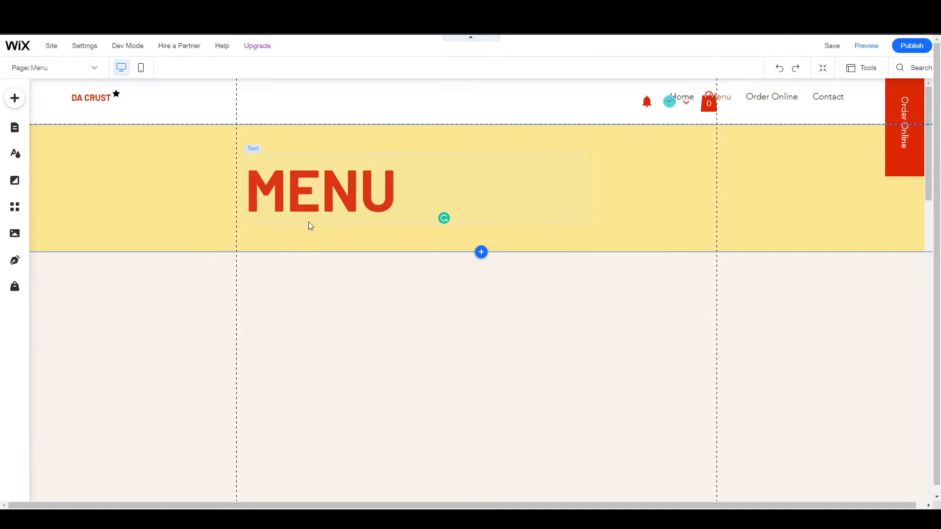
scroll(366, 328, "down", 4)
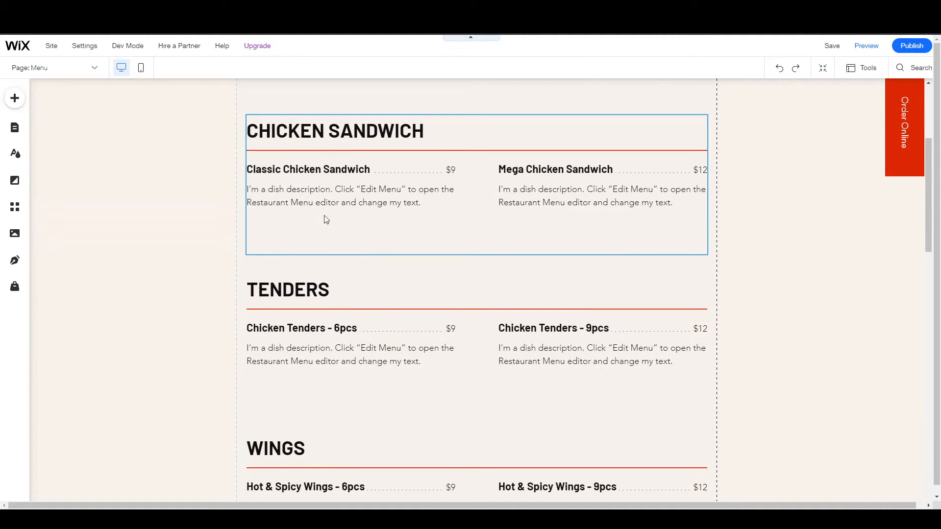
Open the menu manager from the dish list, review the sections in Menu, and return to the page
double_click(357, 201)
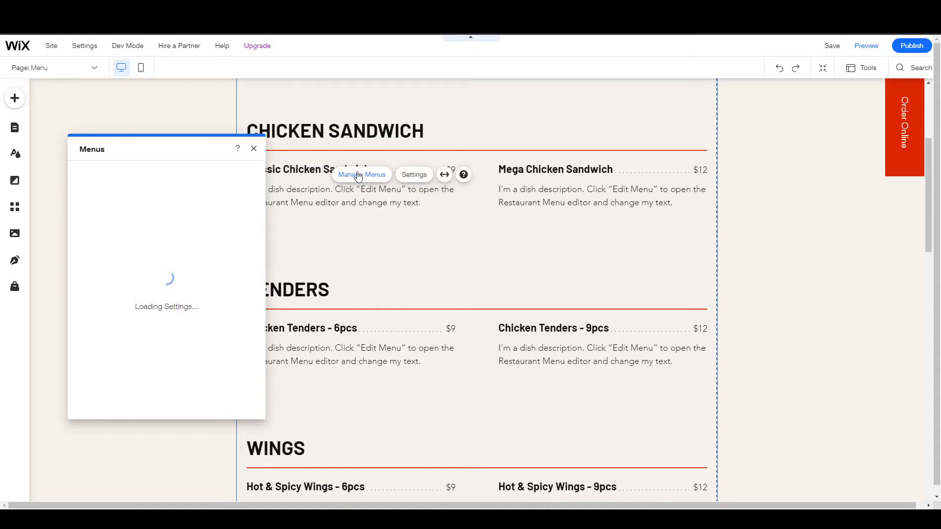
left_click(355, 177)
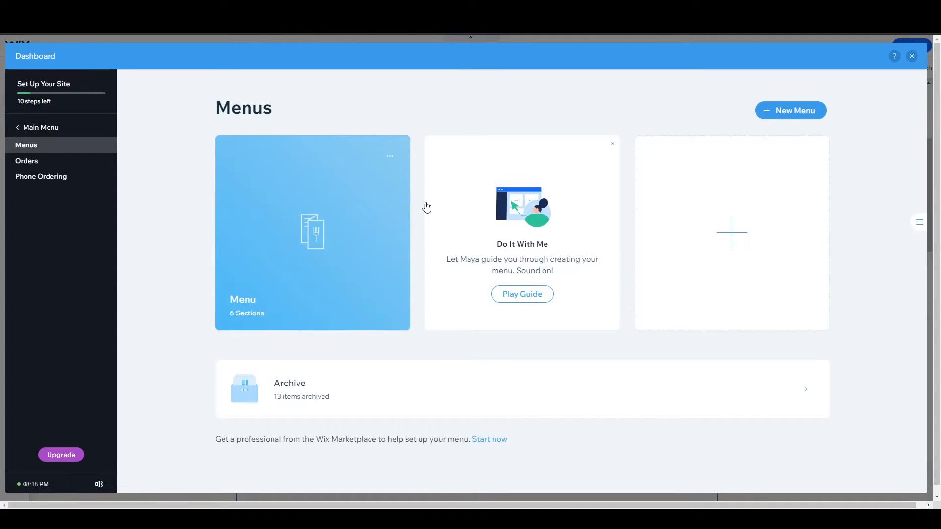
mouse_move(298, 218)
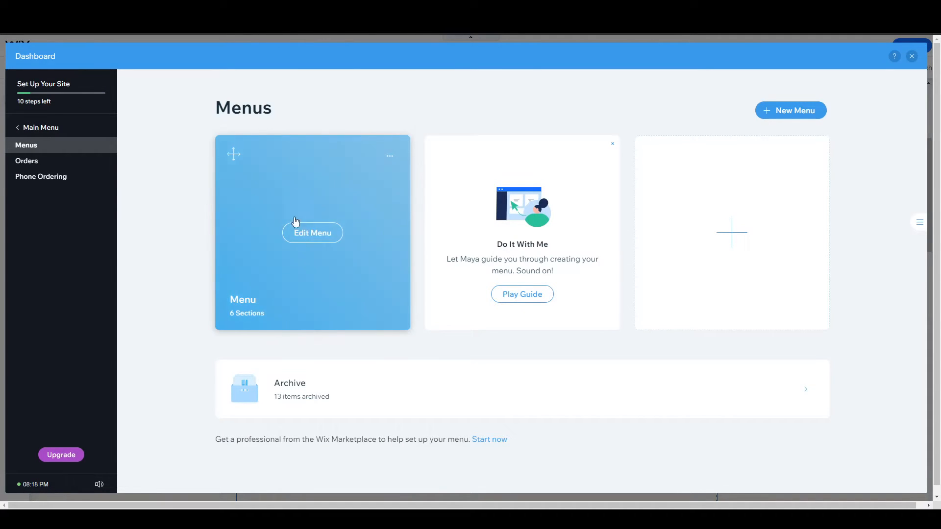
left_click(319, 237)
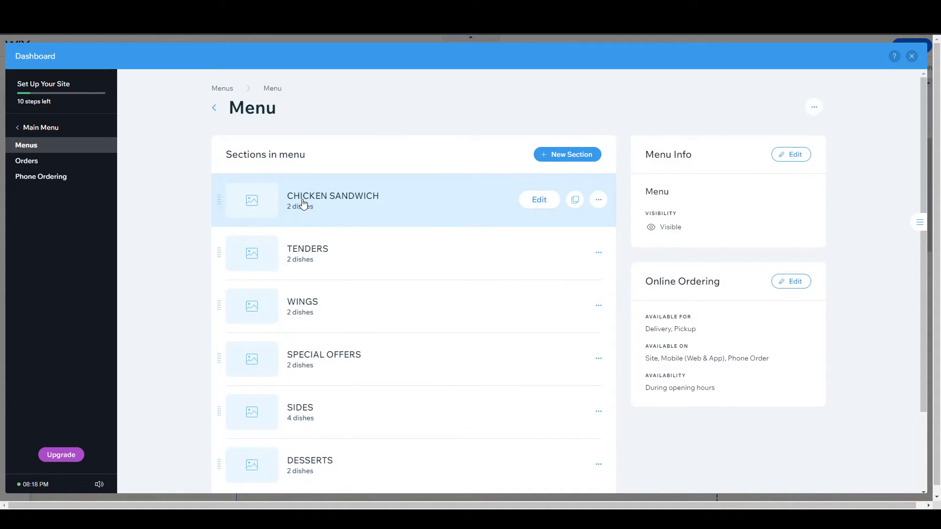
scroll(411, 221, "down", 2)
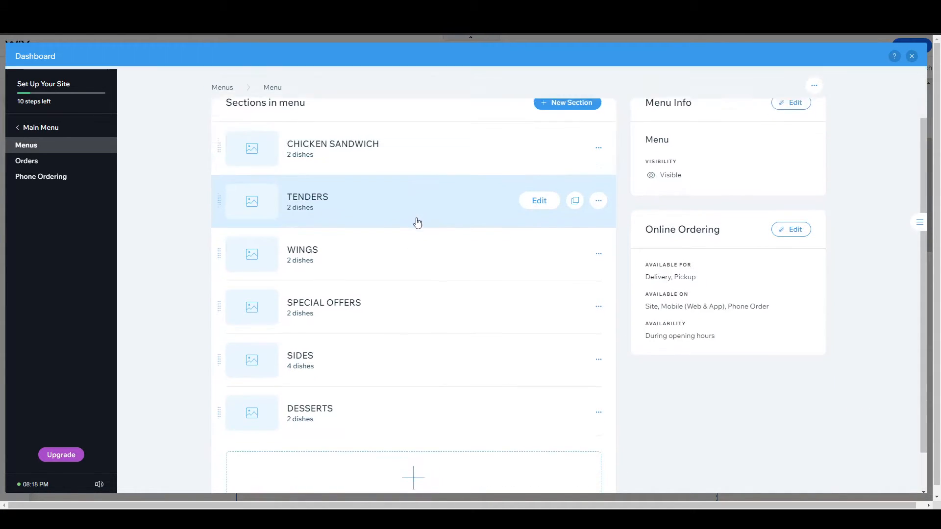
scroll(426, 329, "up", 2)
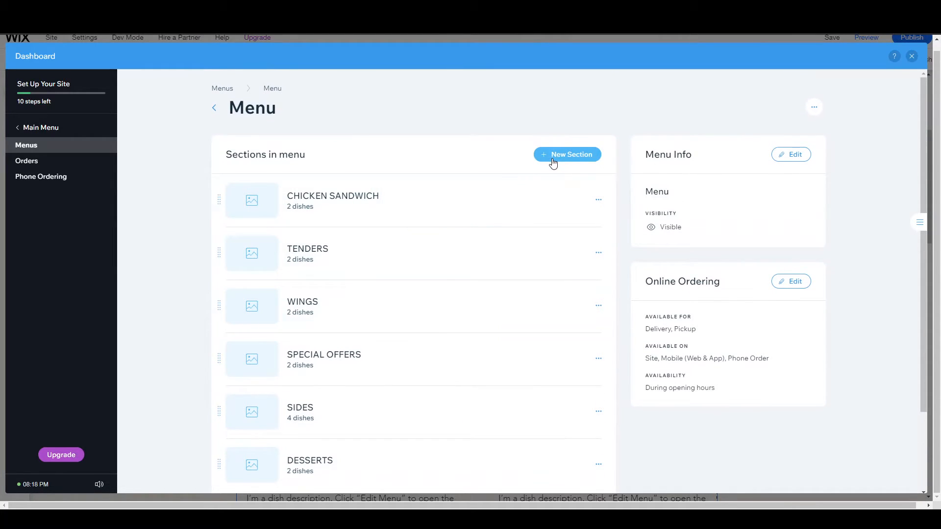
left_click(911, 56)
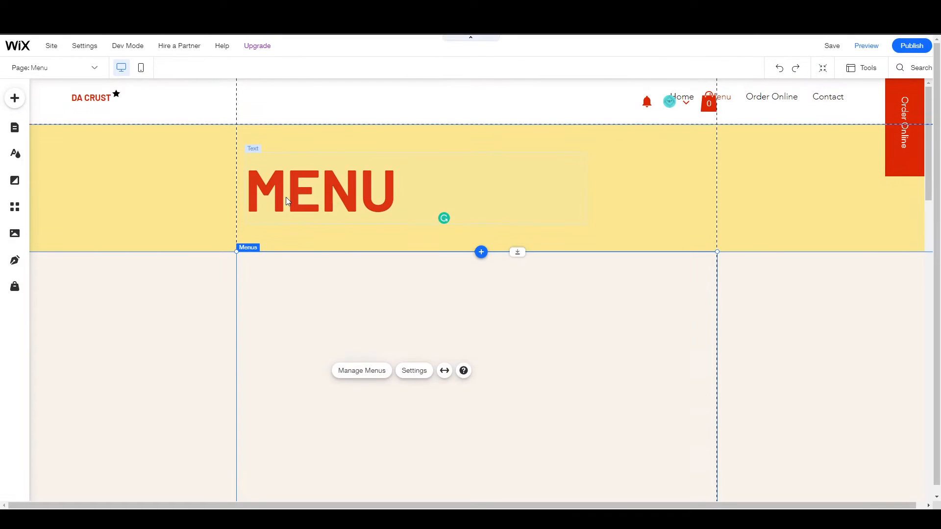
Return to the Home page and select the food photo gallery above the Full Menu button
left_click(54, 69)
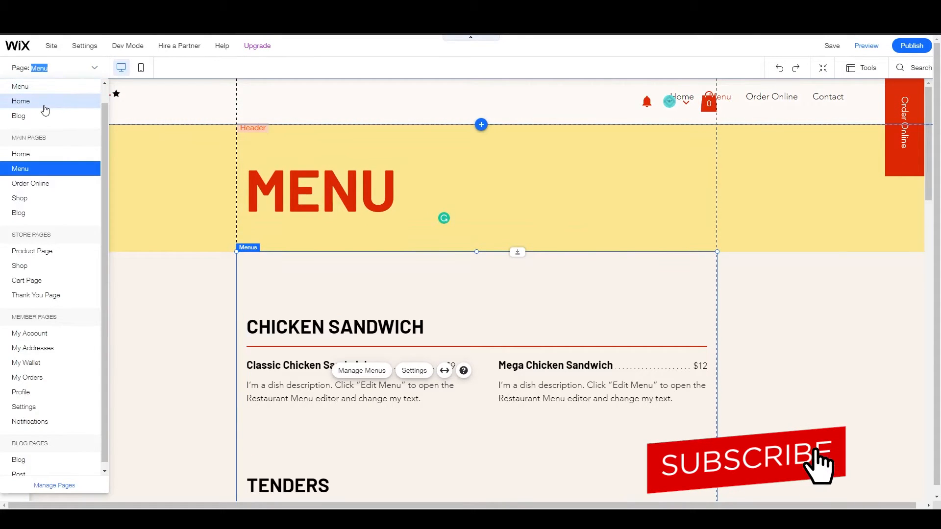
left_click(43, 105)
scroll(229, 302, "down", 10)
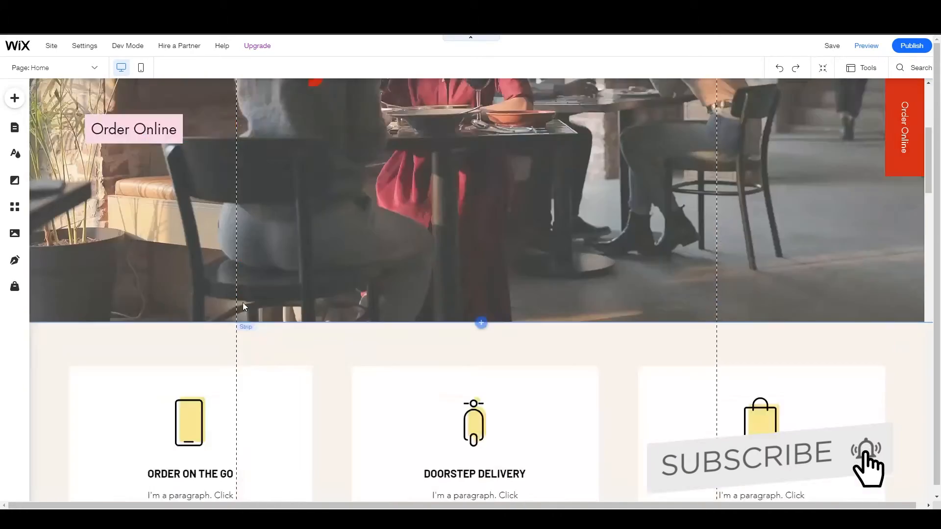
scroll(296, 303, "down", 9)
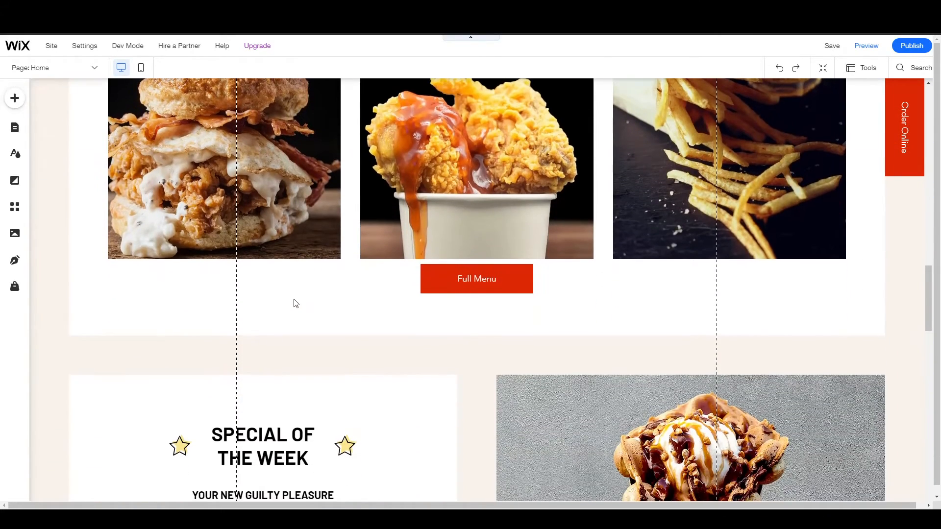
scroll(313, 318, "up", 1)
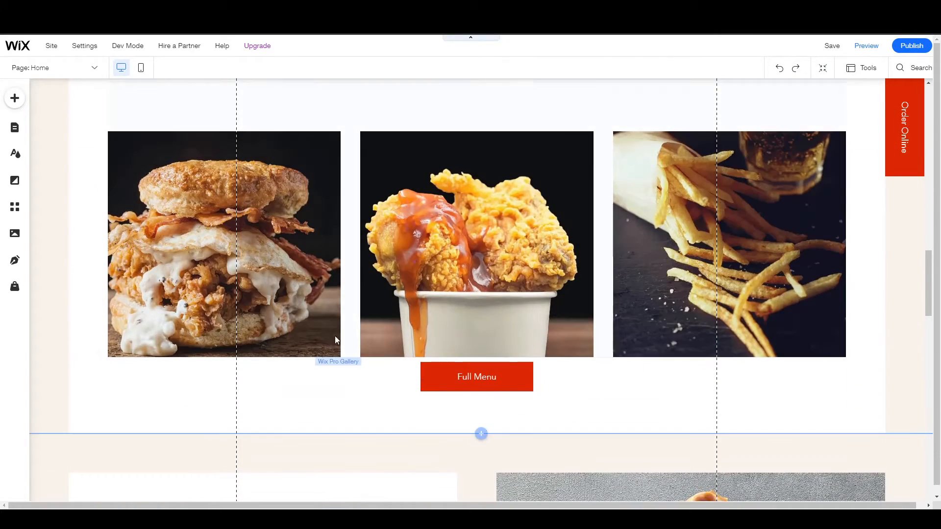
left_click(496, 292)
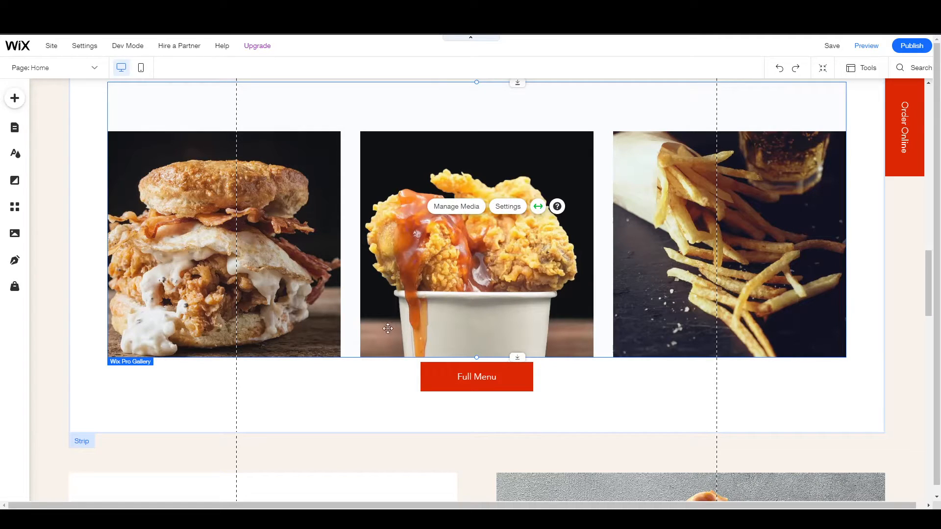
Delete the strip that holds the three food photos and the Full Menu button
scroll(395, 321, "down", 11)
scroll(371, 338, "down", 8)
scroll(370, 336, "up", 12)
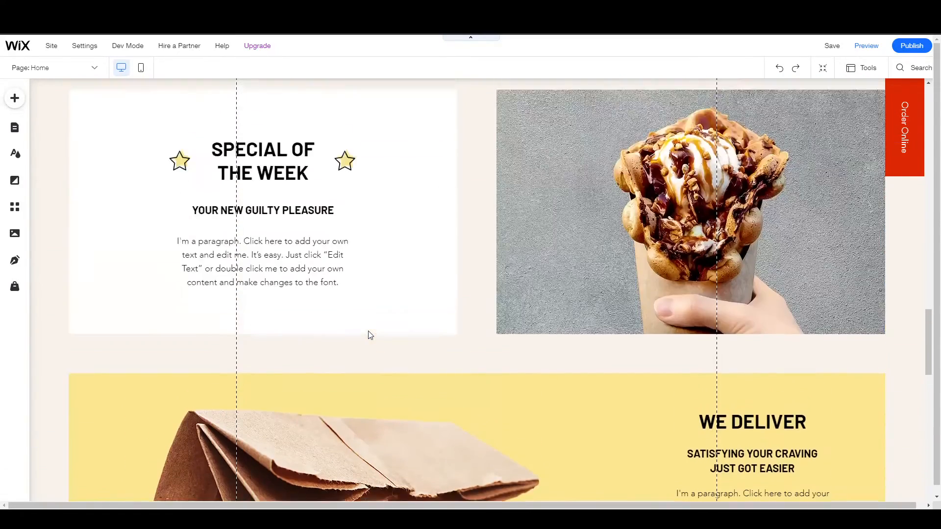
scroll(370, 333, "up", 8)
left_click(342, 385)
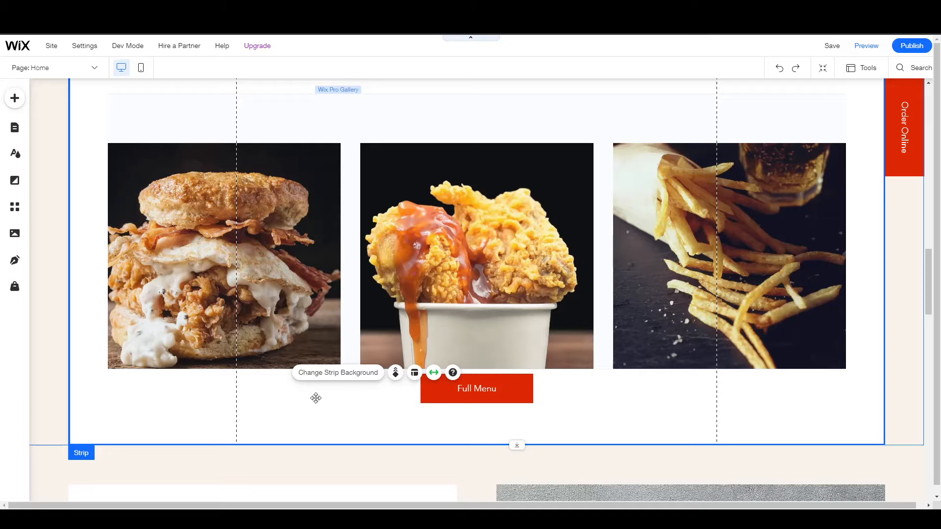
key("Delete")
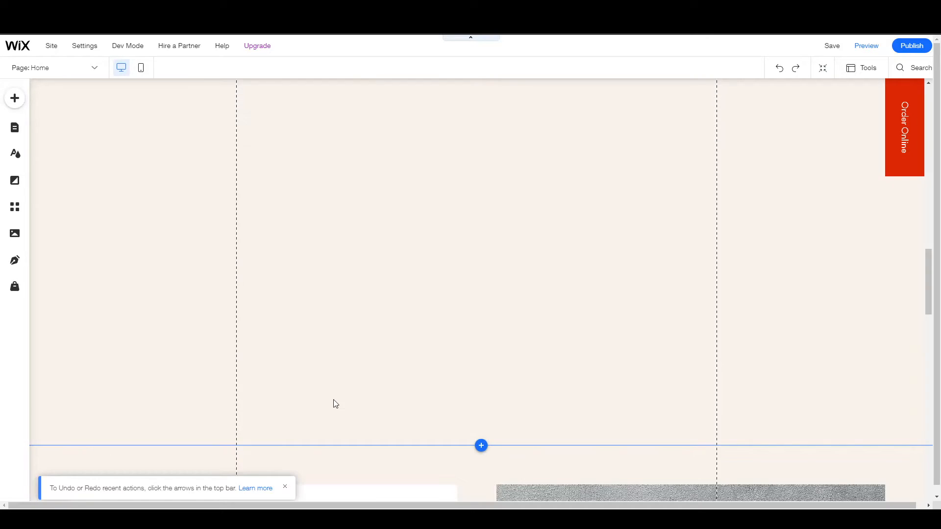
Browse the Store, Blog, Menu, Social and Decorative elements available to fill the empty area above Special of the Week
scroll(381, 328, "up", 5)
scroll(382, 328, "down", 4)
left_click(465, 260)
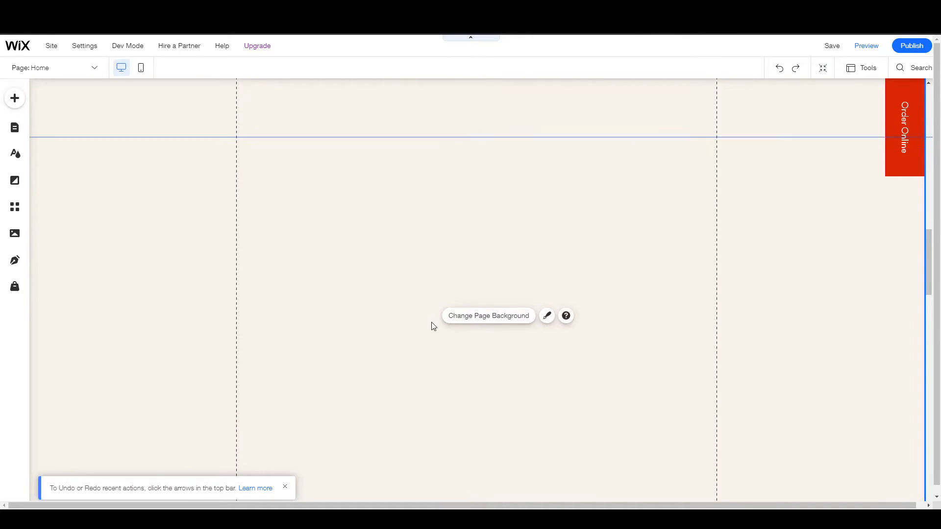
scroll(465, 392, "down", 1)
left_click(481, 397)
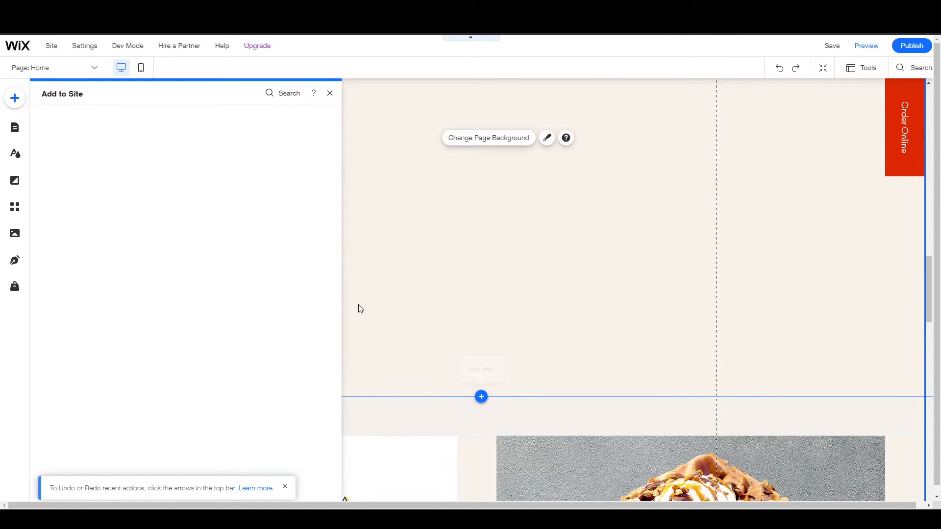
left_click(58, 392)
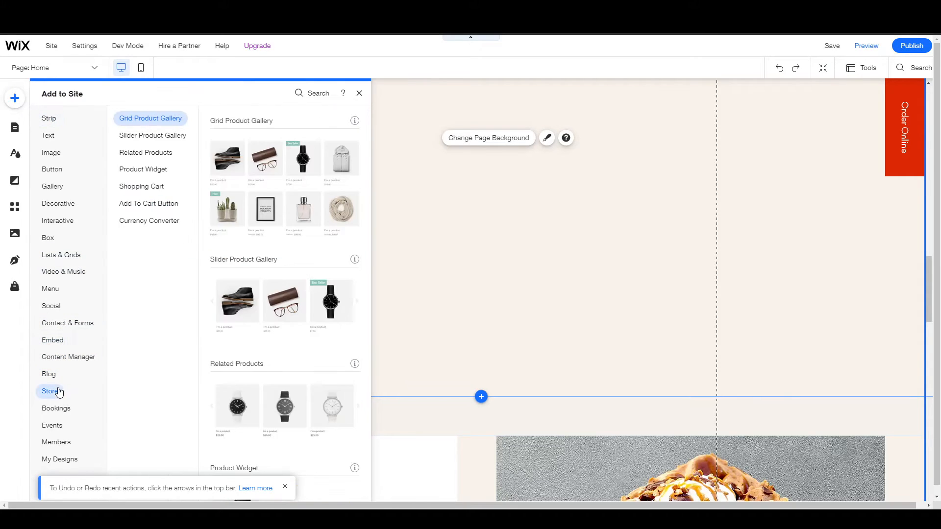
left_click(53, 374)
left_click(62, 289)
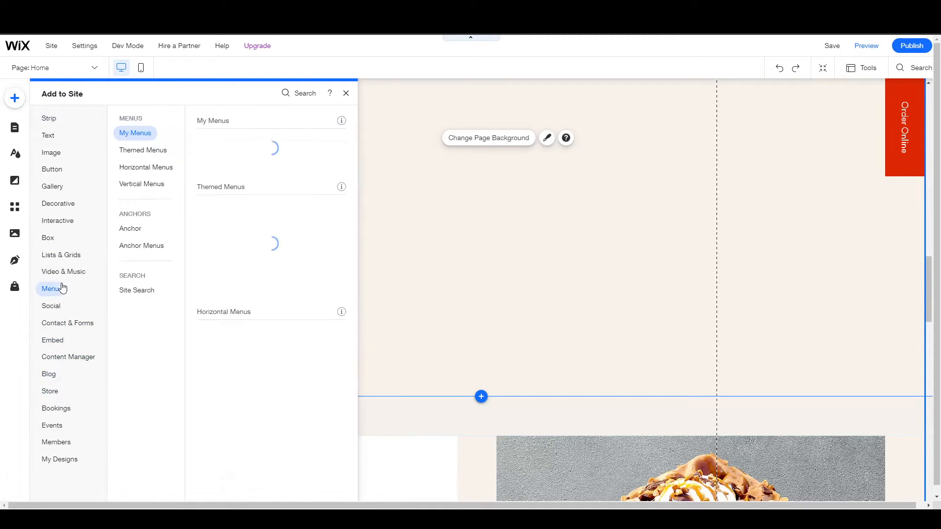
left_click(58, 308)
left_click(67, 194)
left_click(67, 202)
Add the slider gallery with circular images to the empty area above Special of the Week
left_click(58, 187)
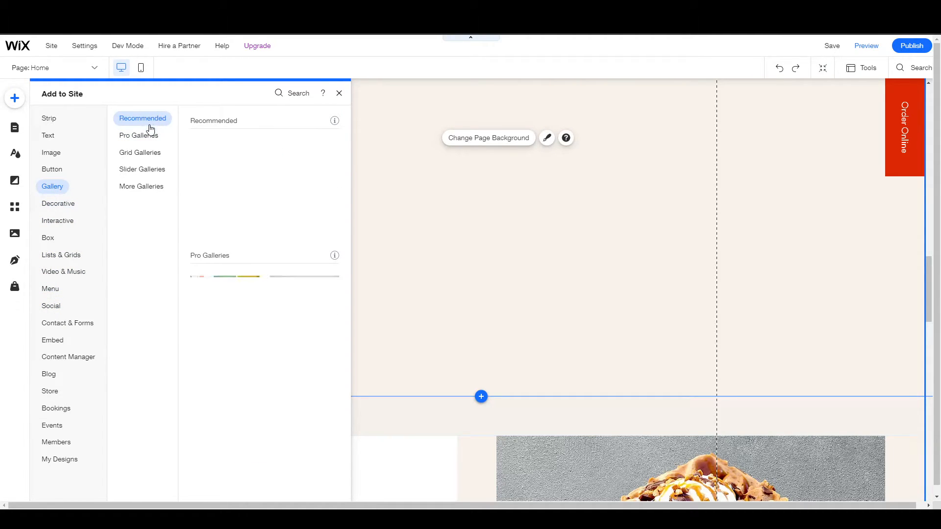
left_click(149, 155)
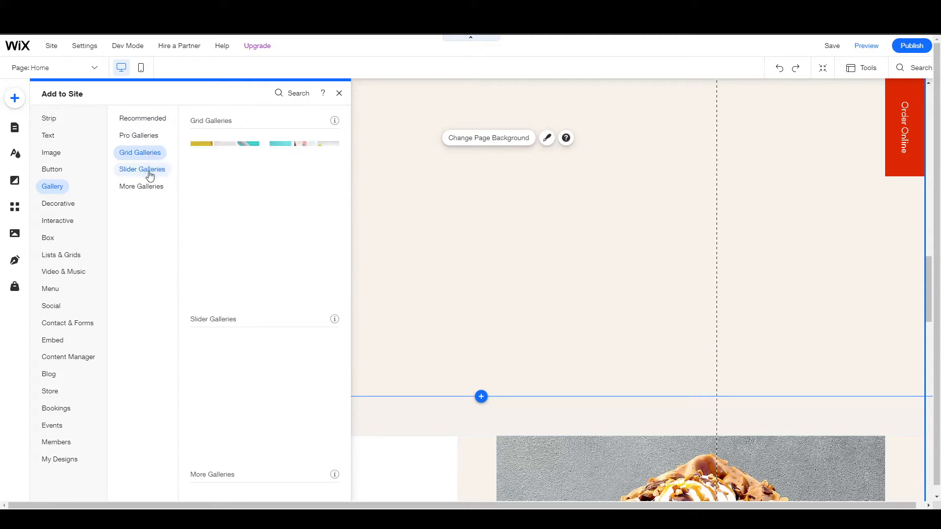
left_click(147, 170)
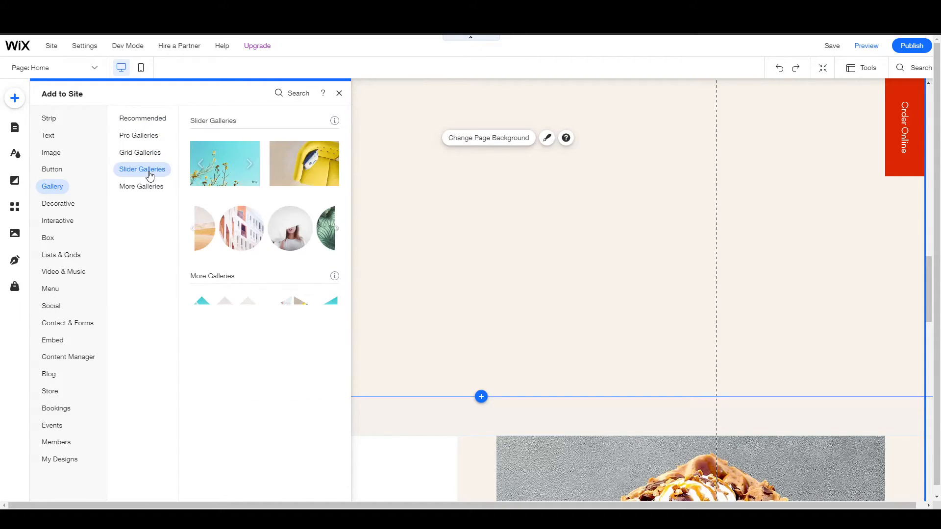
left_click_drag(263, 231, 355, 185)
scroll(201, 294, "up", 2)
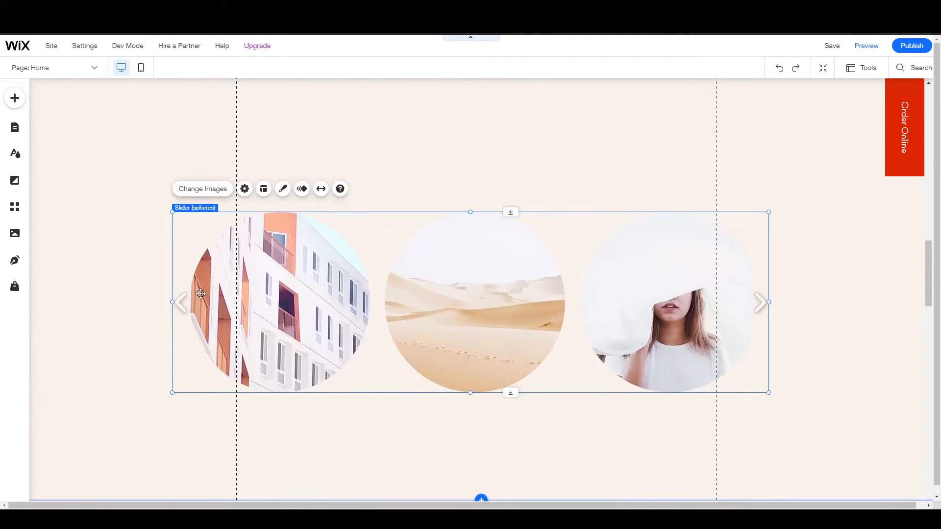
Move the circular slider gallery up, closer beneath the Original Recipe Since 2023 heading
scroll(201, 294, "up", 1)
left_click_drag(450, 327, 431, 223)
scroll(248, 304, "up", 4)
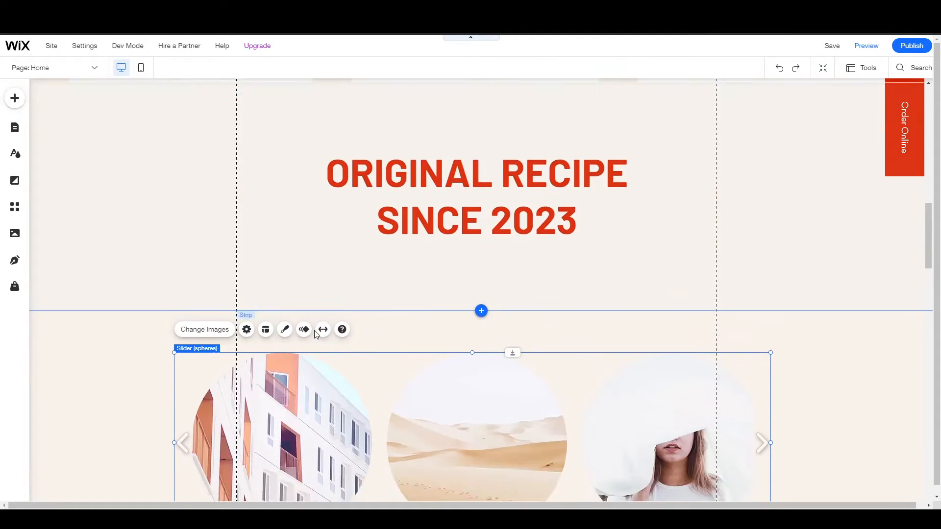
Narrow the circular slider gallery from both sides to fit within the page's vertical gridlines
scroll(196, 302, "down", 3)
left_click_drag(175, 378, 240, 375)
left_click_drag(770, 376, 717, 375)
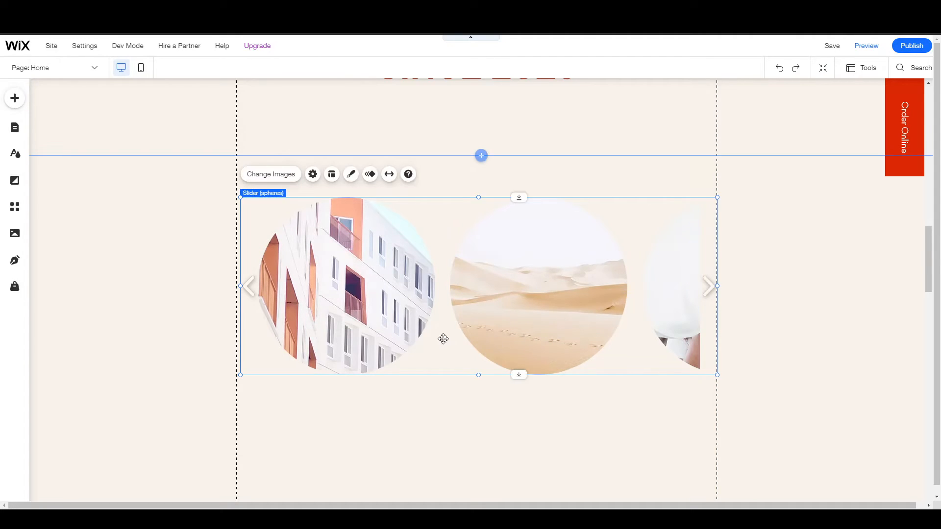
scroll(122, 262, "up", 3)
scroll(123, 262, "down", 12)
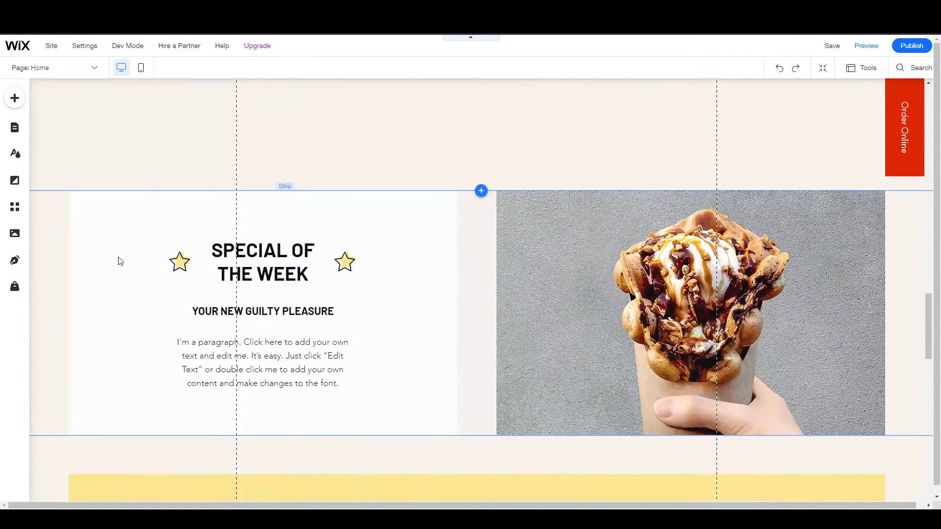
Move the Special of the Week strip up so it sits closer beneath the circular slider gallery
scroll(121, 261, "up", 5)
left_click(426, 463)
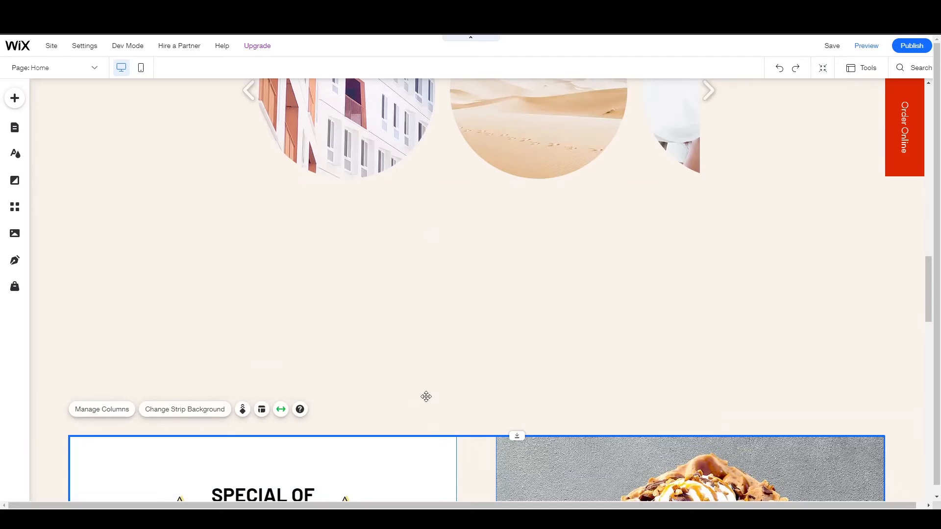
left_click_drag(443, 456, 430, 274)
Move the sections below Special of the Week up, through to the Instagram feed, to close the empty gaps between them
scroll(254, 329, "down", 6)
left_click_drag(368, 463, 363, 383)
left_click_drag(435, 462, 432, 369)
left_click(453, 440)
left_click_drag(453, 439, 430, 225)
scroll(339, 414, "down", 9)
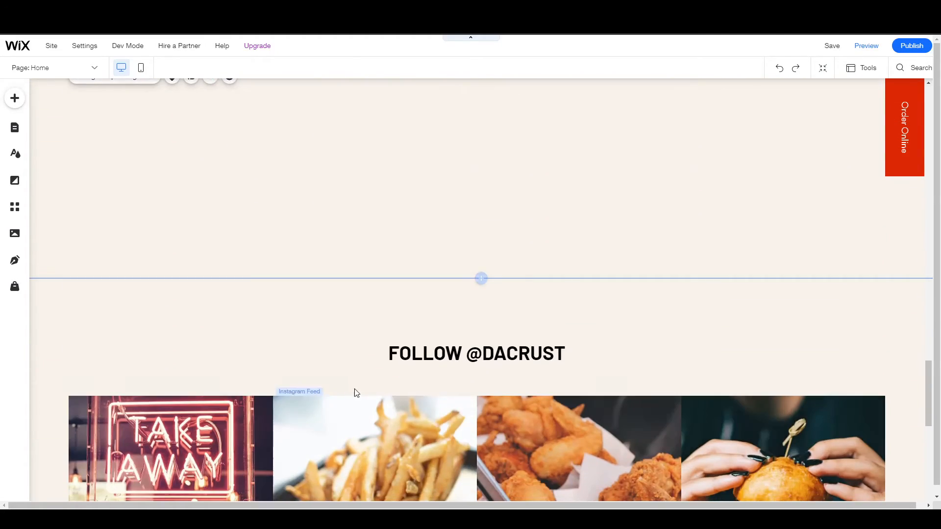
scroll(362, 402, "down", 2)
left_click_drag(366, 394, 364, 184)
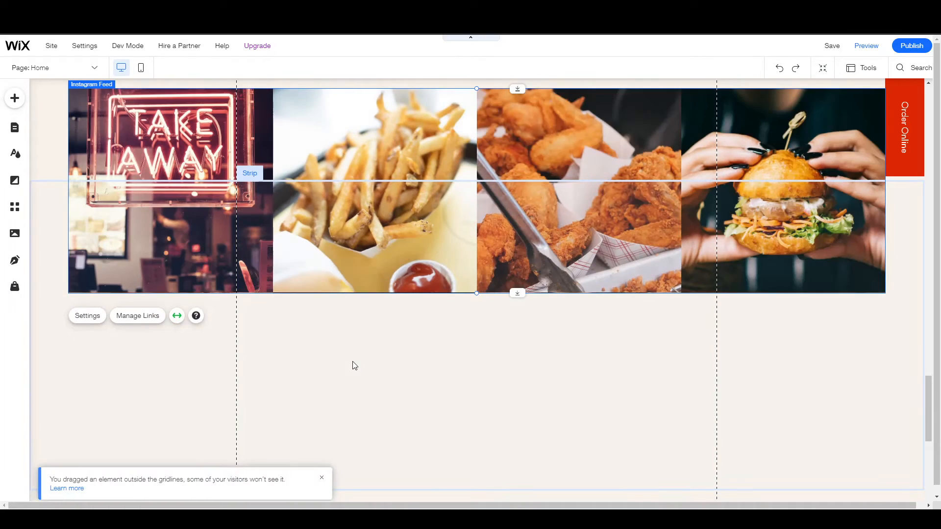
Publish the site with the current home page layout
scroll(354, 366, "up", 4)
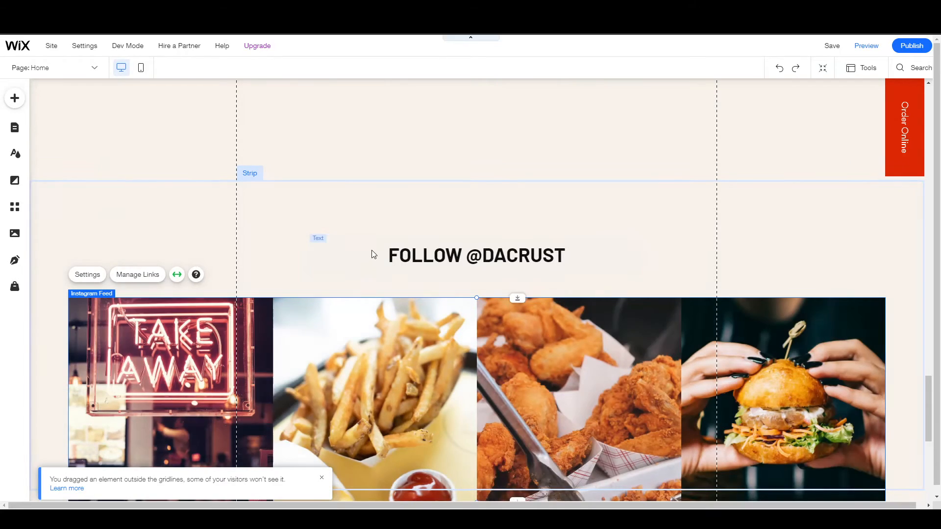
scroll(373, 254, "up", 9)
scroll(355, 247, "up", 15)
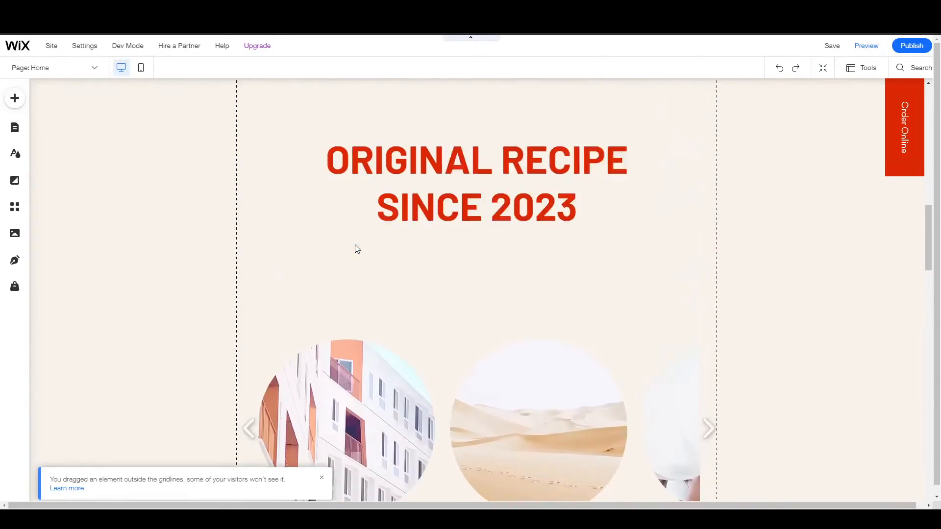
scroll(371, 243, "up", 8)
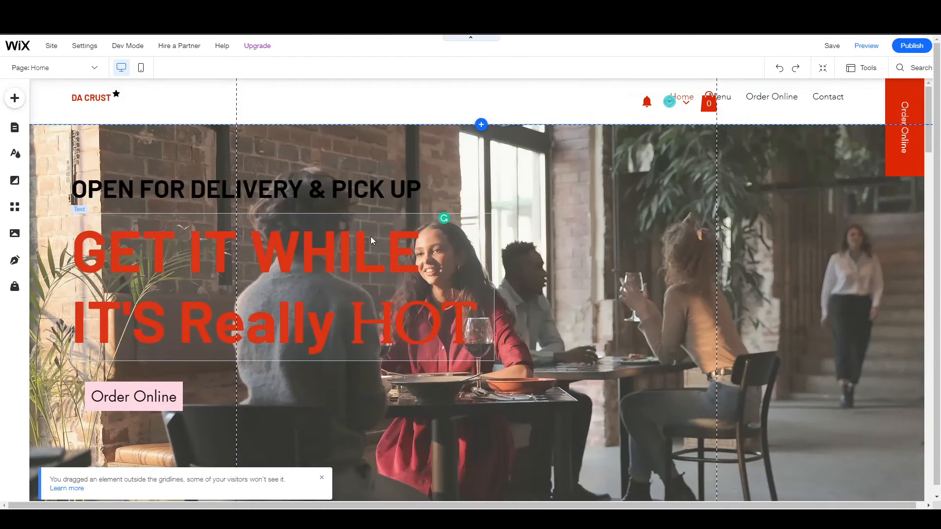
left_click(912, 47)
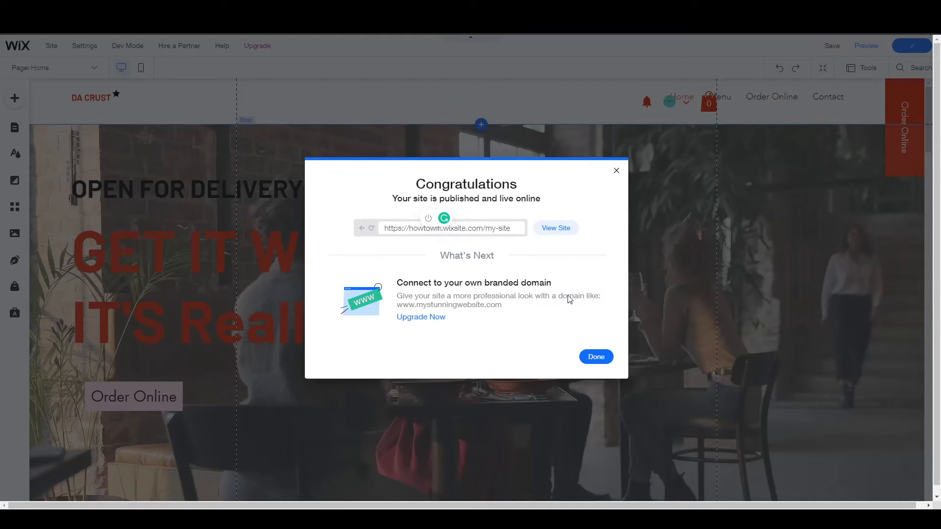
Open the live site and review its home page from the hero strip down to the Special of the Week section
left_click(550, 231)
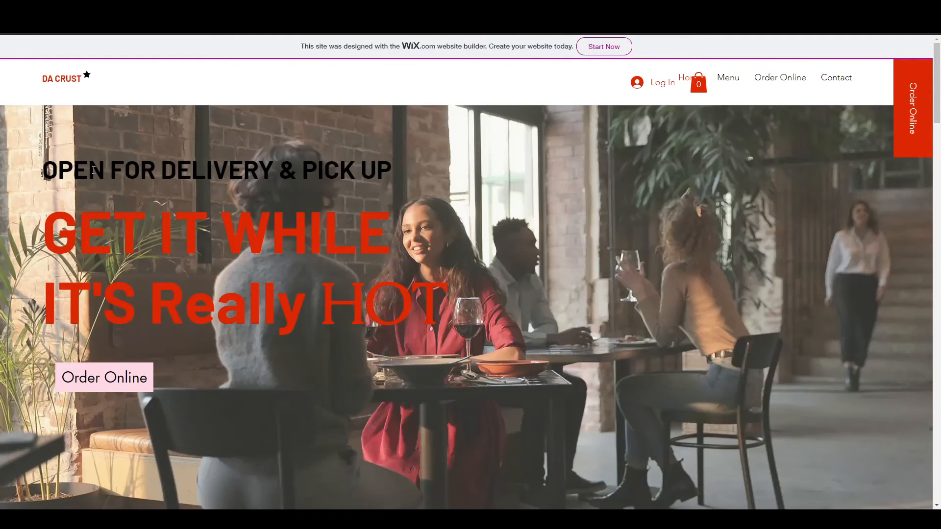
scroll(460, 182, "down", 4)
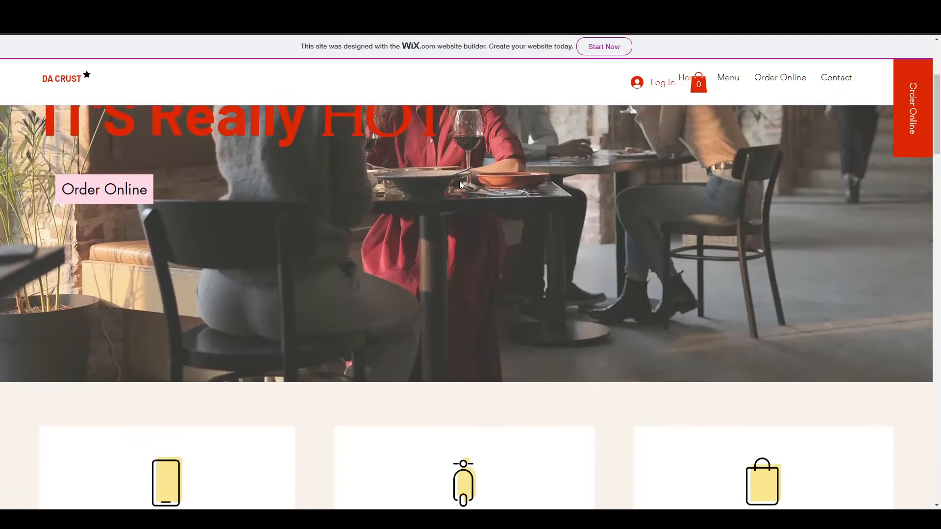
scroll(443, 223, "down", 15)
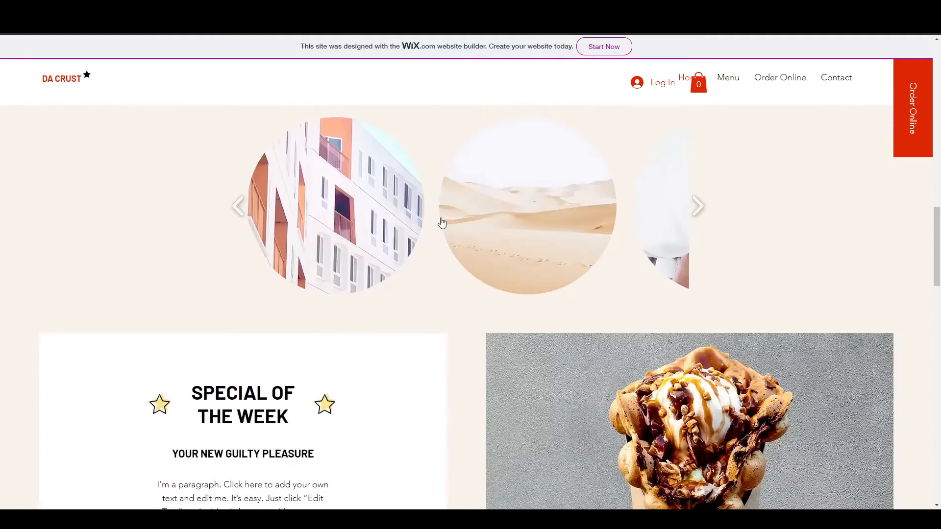
scroll(441, 222, "up", 20)
scroll(439, 221, "up", 3)
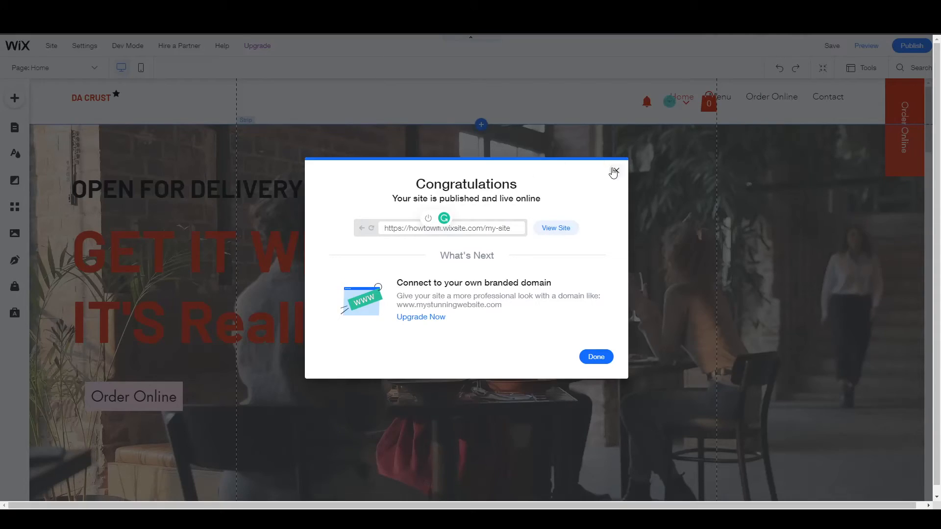
Replace the hero strip's background with the overhead photo of salmon, salads and other food dishes
left_click(615, 170)
left_click(602, 221)
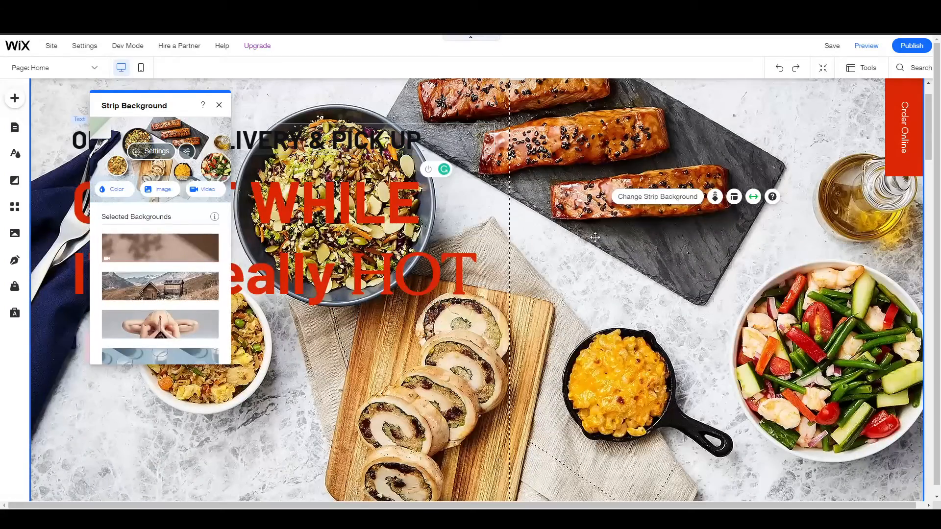
scroll(539, 216, "up", 1)
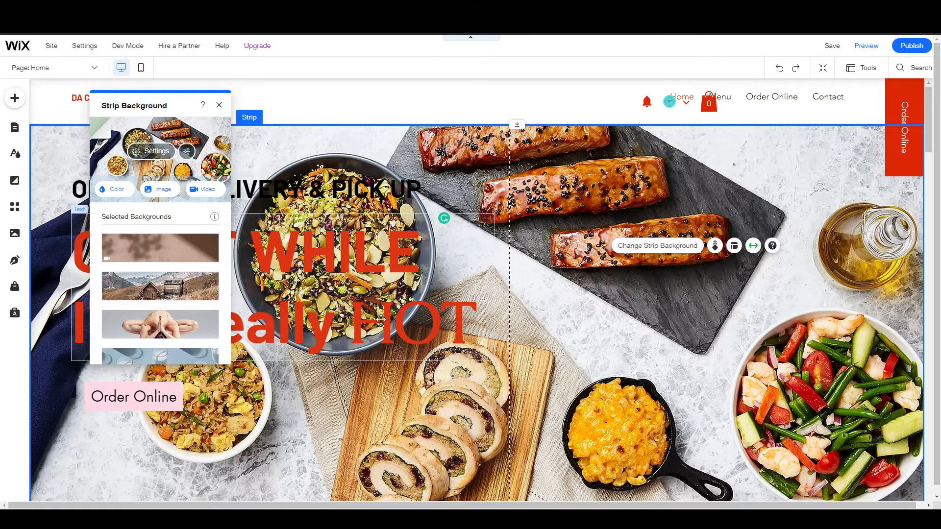
Open the hero background photo in Photo Studio and lower its brightness to darken it
left_click(187, 153)
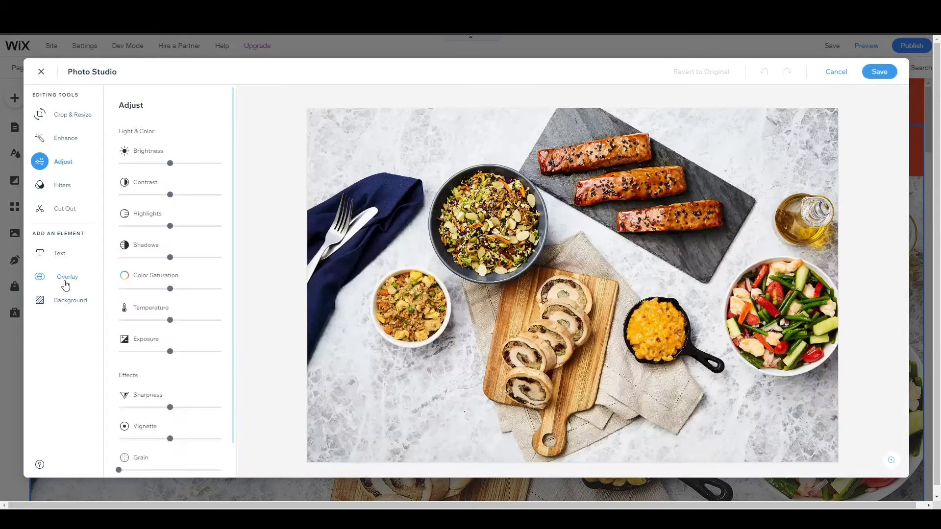
left_click(63, 280)
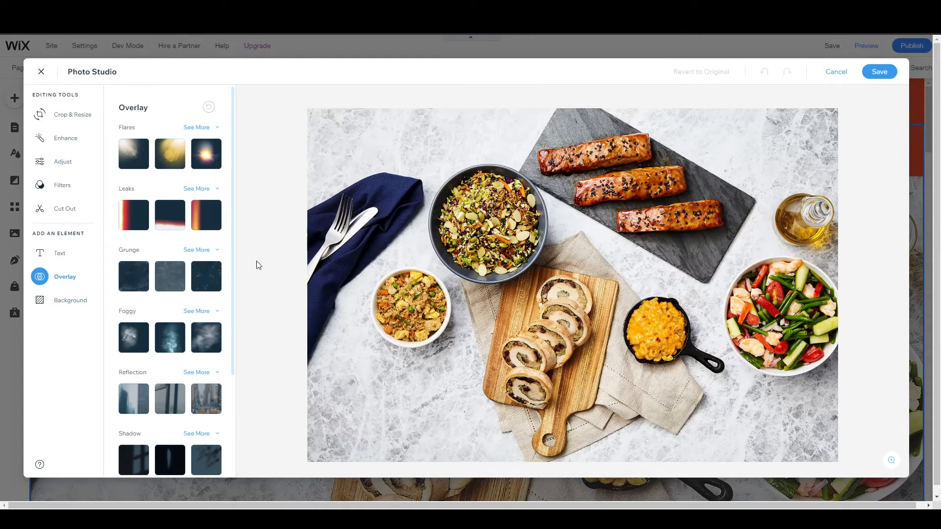
left_click(66, 164)
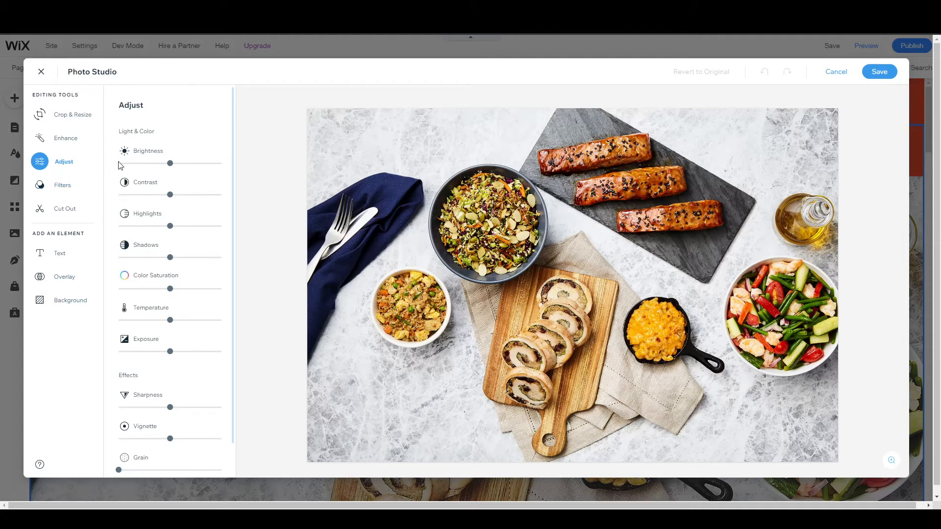
left_click_drag(170, 164, 132, 168)
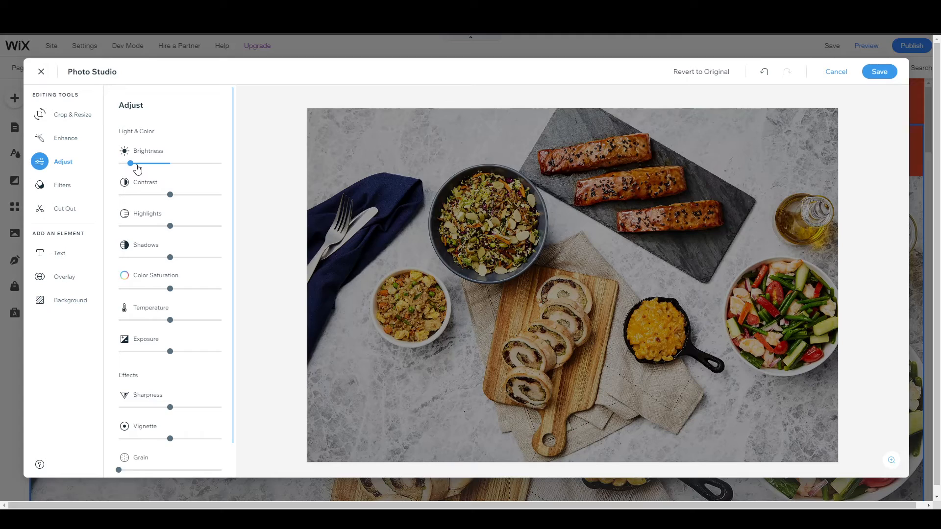
left_click(137, 169)
Reduce the photo's contrast, highlights and shadows, adjust its color saturation and temperature, and save the edited background
left_click_drag(170, 195, 152, 256)
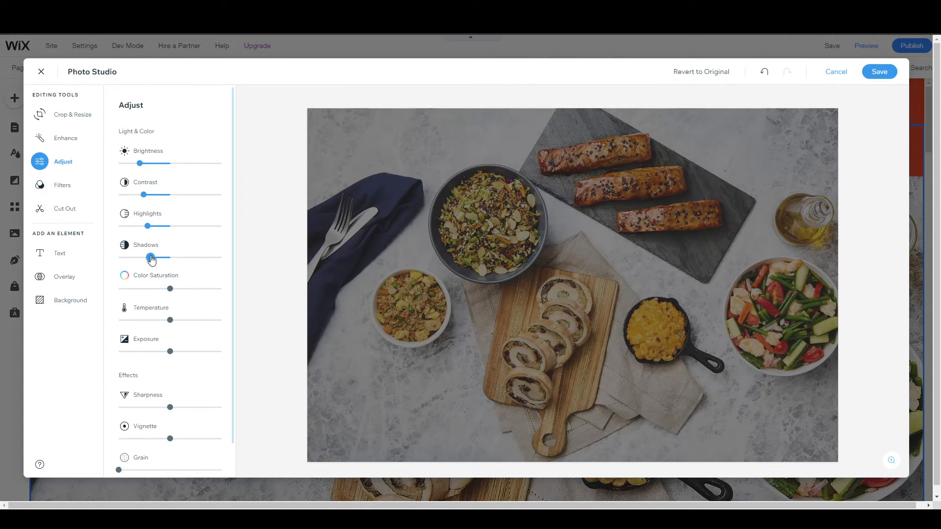
left_click_drag(170, 289, 179, 326)
left_click(73, 143)
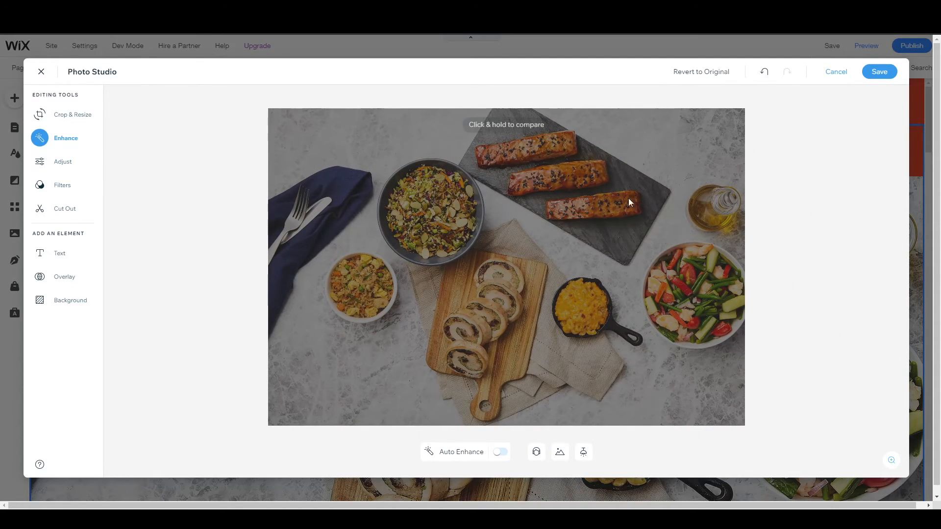
left_click(895, 70)
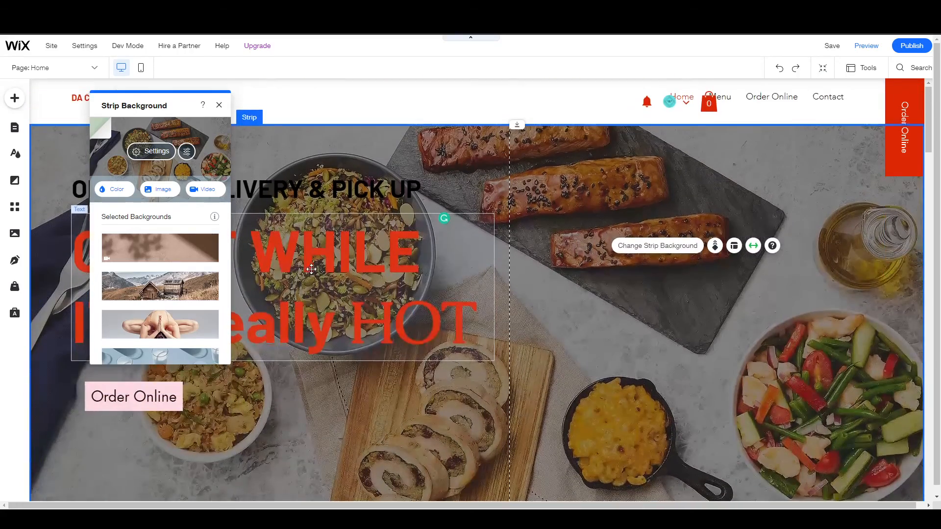
Set the text color of the OPEN FOR DELIVERY & PICK UP heading to white (#FFFFFF)
left_click(416, 195)
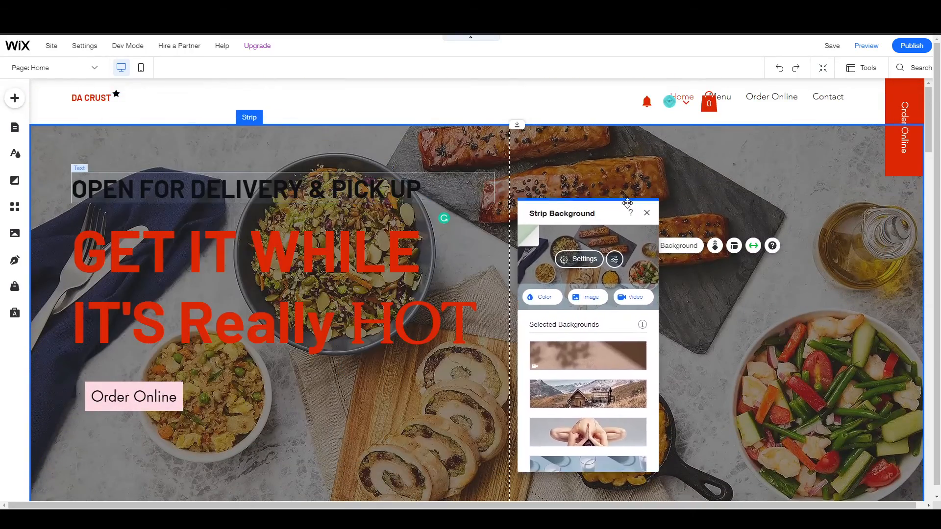
left_click(286, 186)
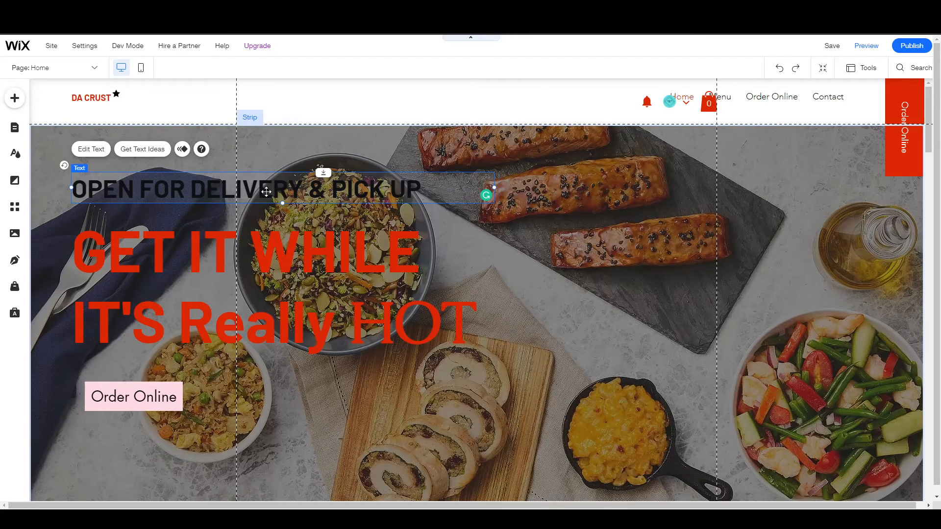
left_click(97, 149)
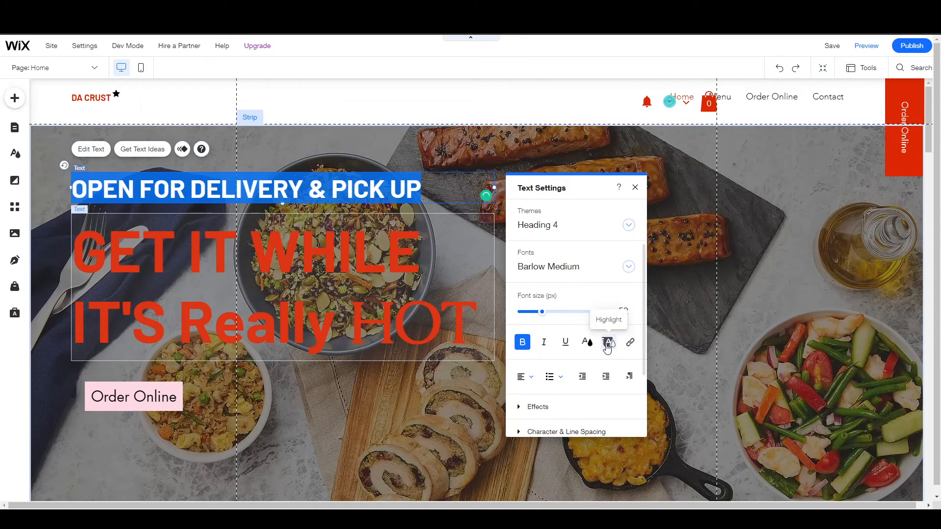
left_click(588, 343)
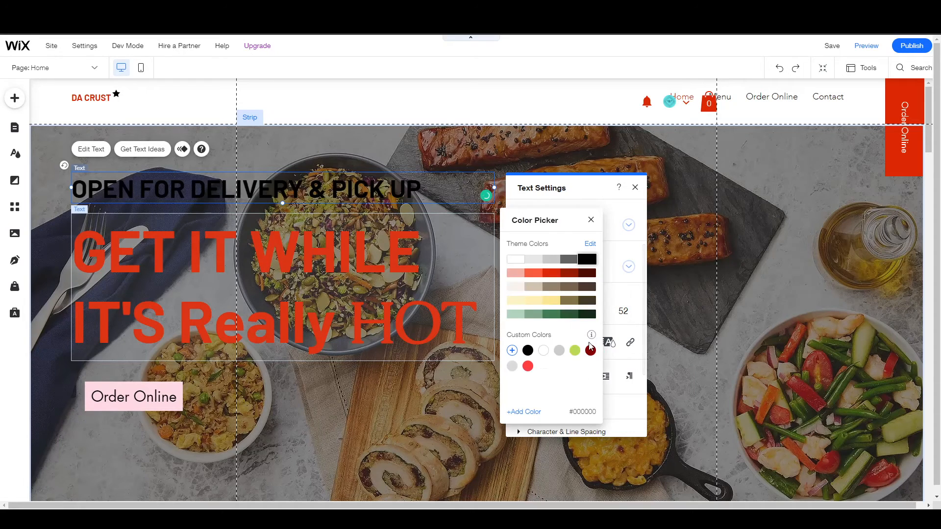
left_click(512, 260)
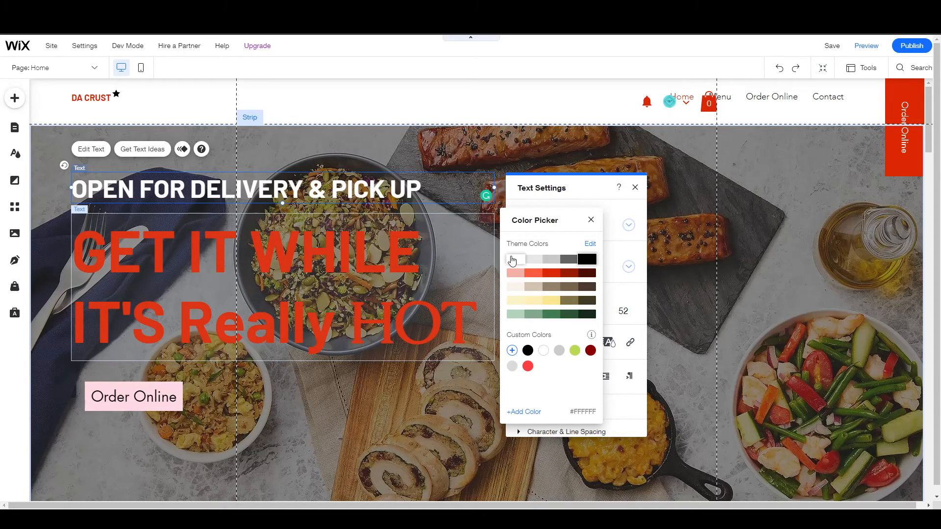
Recolor the GET IT WHILE IT'S Really HOT heading with a new custom orange, #D97E3D
left_click(345, 318)
left_click(355, 322)
double_click(274, 310)
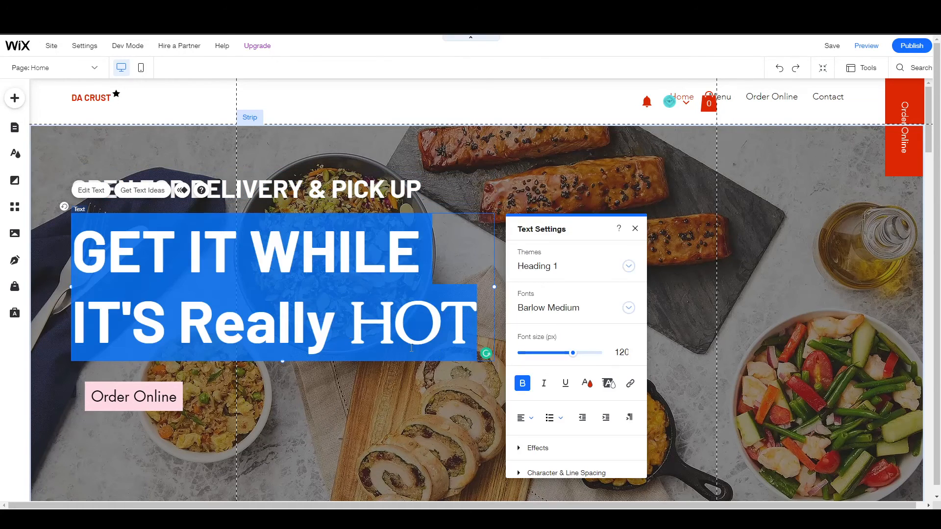
left_click(586, 384)
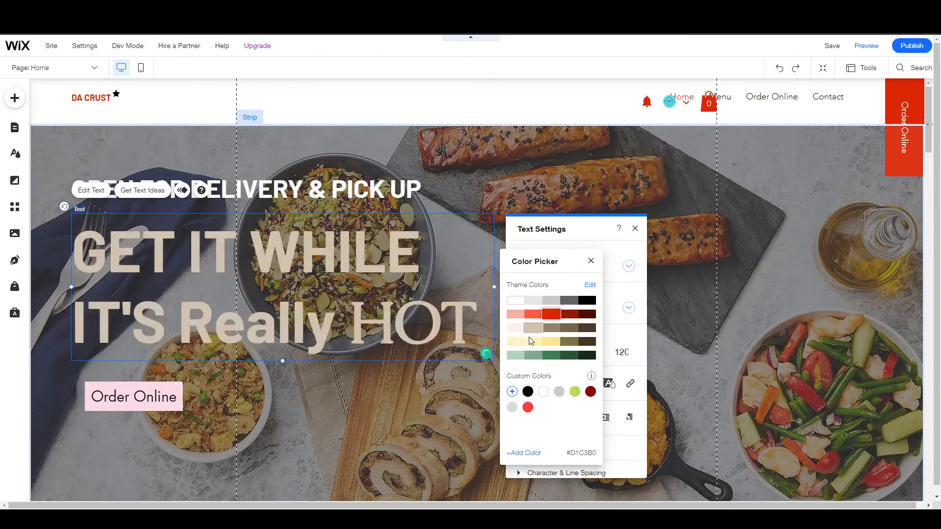
left_click(511, 391)
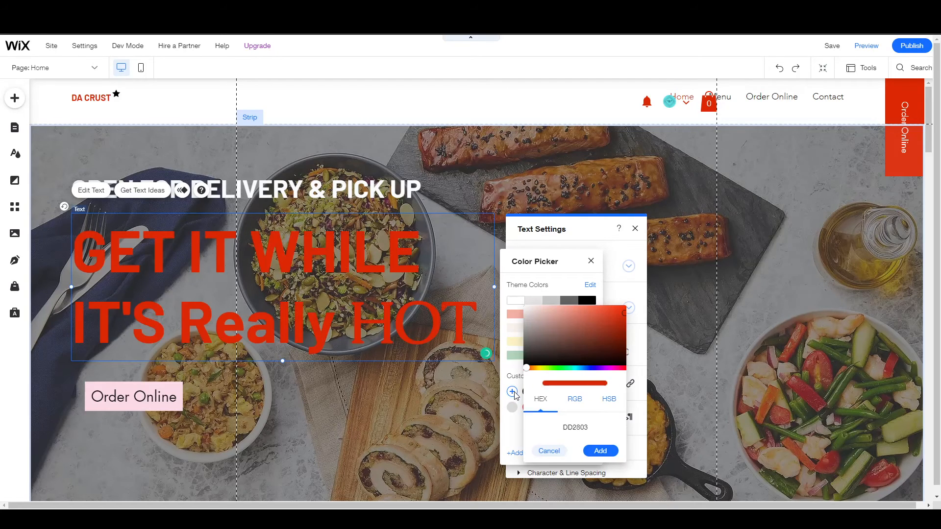
left_click_drag(535, 368, 531, 368)
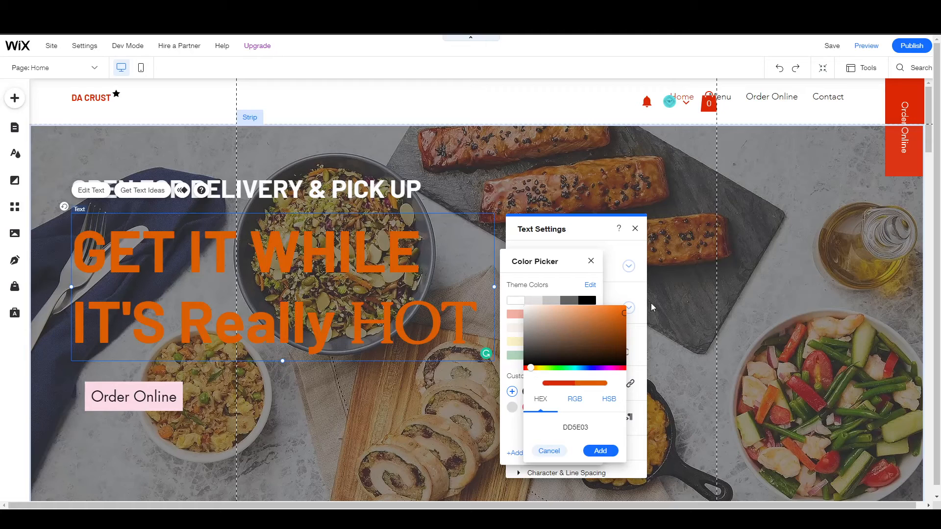
mouse_move(619, 315)
left_mouse_down()
mouse_move(545, 301)
mouse_move(608, 317)
mouse_move(597, 315)
left_mouse_up()
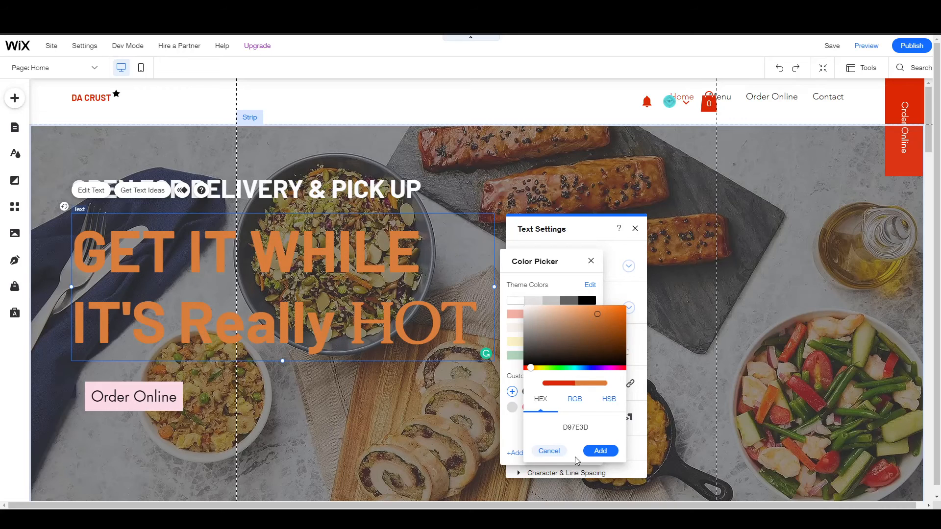
left_click(600, 451)
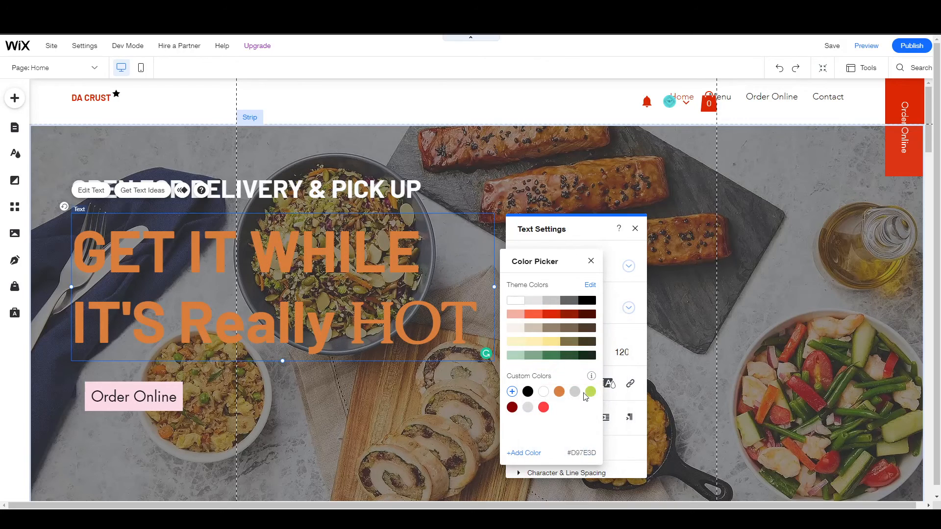
left_click(635, 231)
left_click(635, 228)
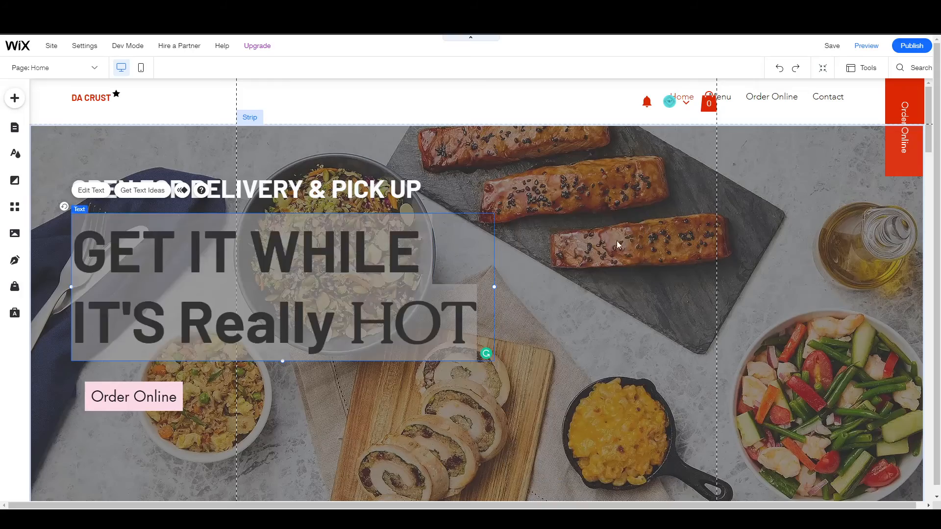
left_click(290, 409)
scroll(250, 308, "down", 3)
scroll(251, 308, "up", 3)
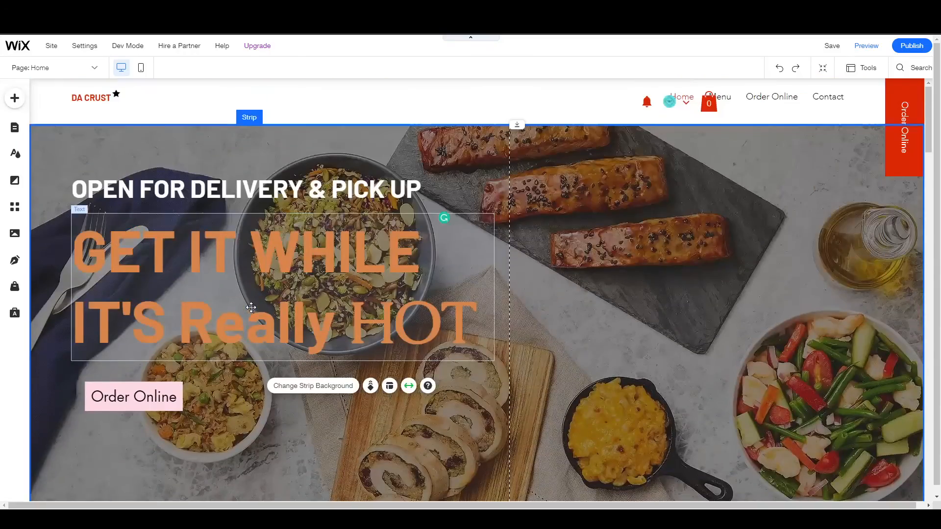
scroll(561, 304, "down", 20)
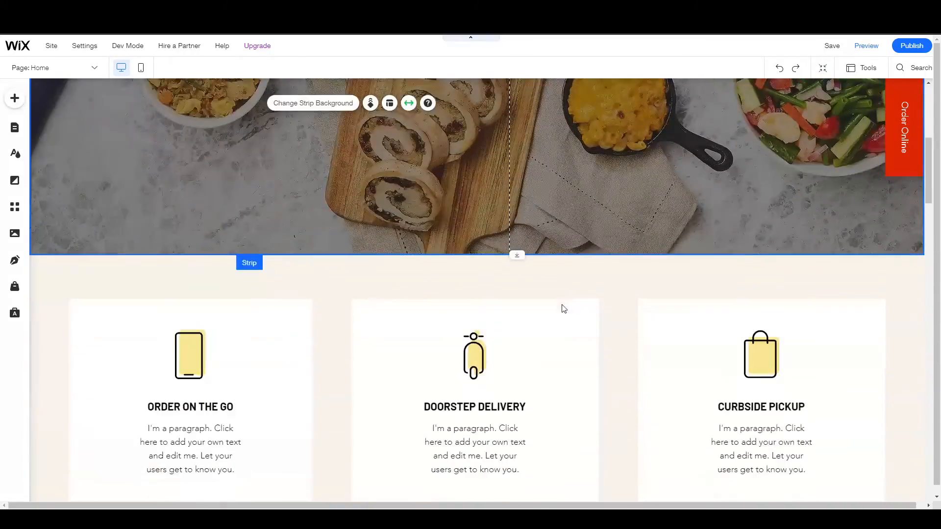
scroll(562, 308, "up", 20)
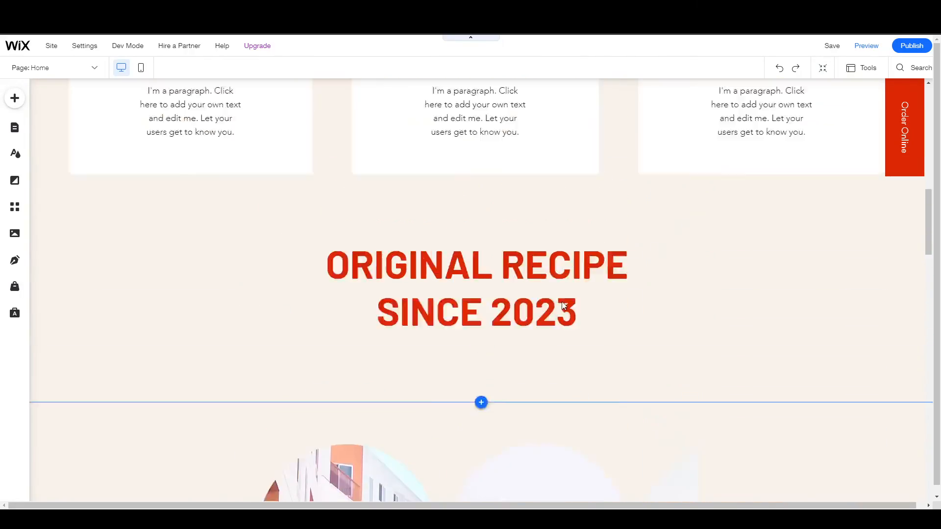